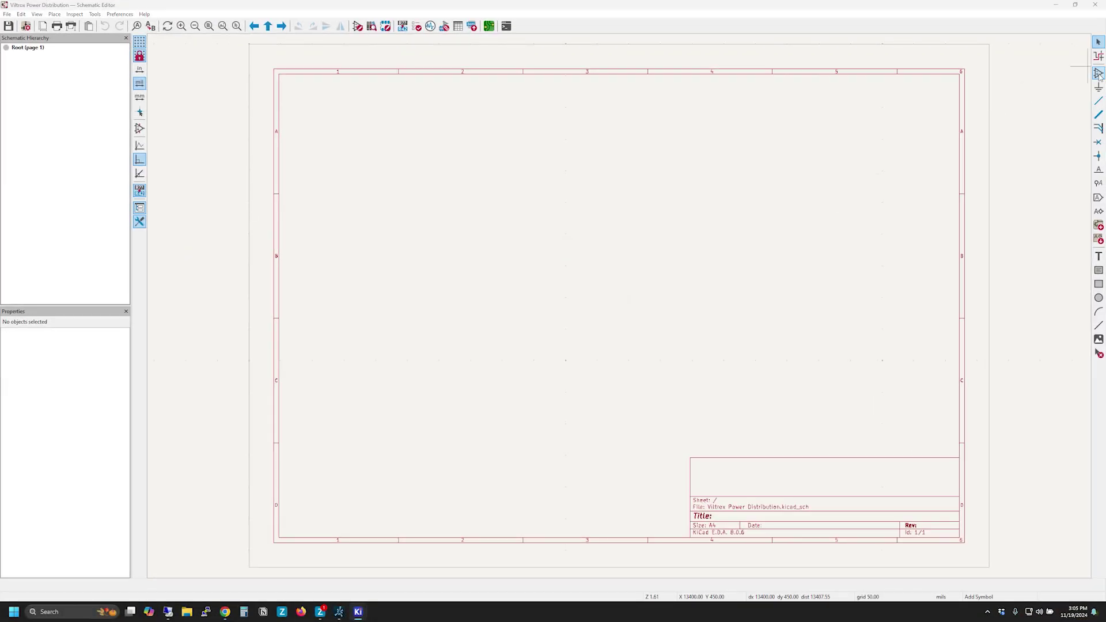
# Step: Place four PJ-079BH power jack symbols, J1–J4, stacked down the schematic
pyautogui.click(1098, 73)
pyautogui.write('PJ-079BH')
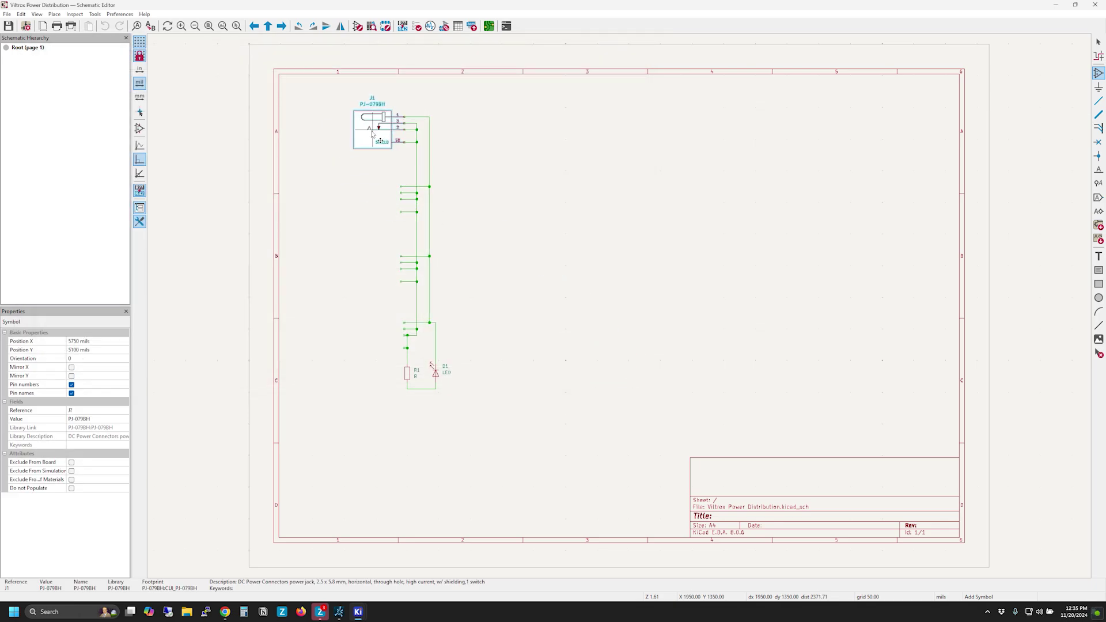
pyautogui.click(371, 134)
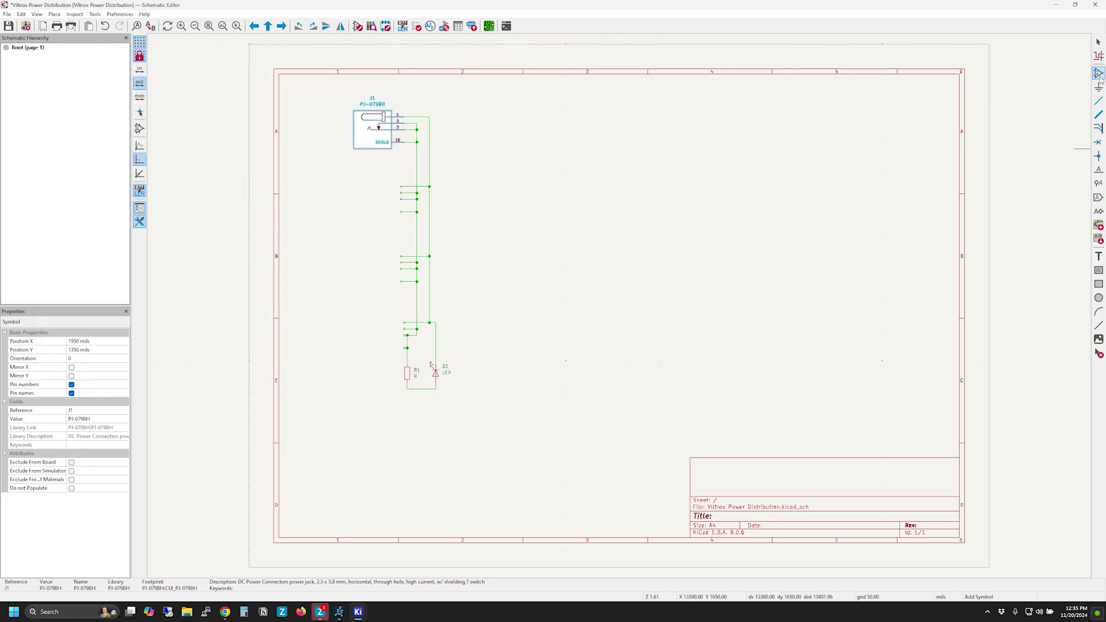
pyautogui.click(866, 227)
pyautogui.press('Return')
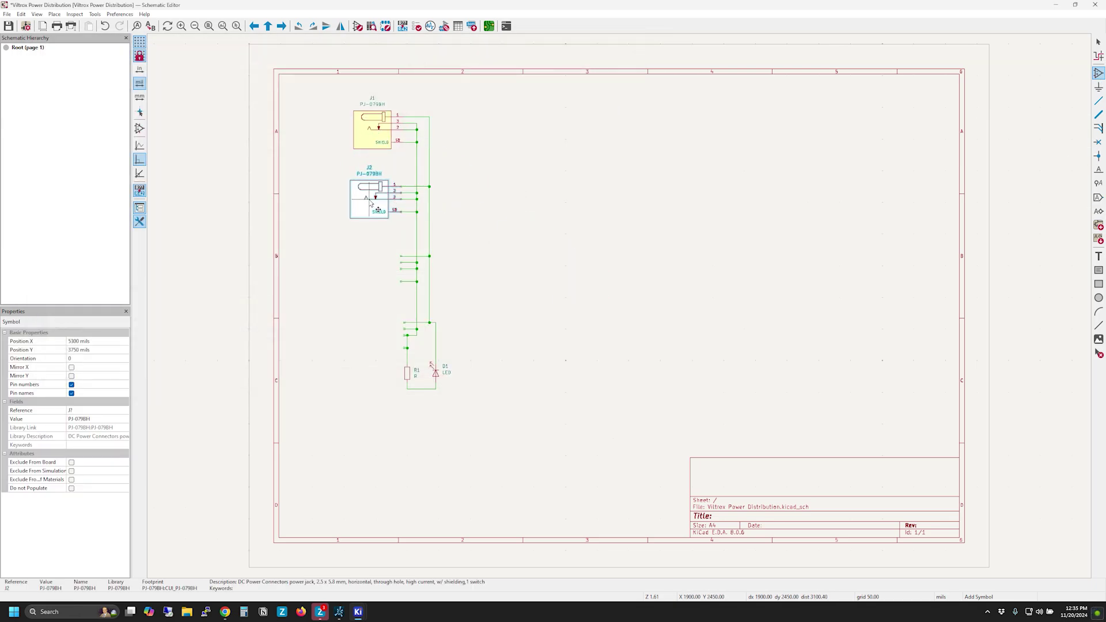
pyautogui.click(370, 203)
pyautogui.press('Return')
pyautogui.click(371, 271)
pyautogui.press('Return')
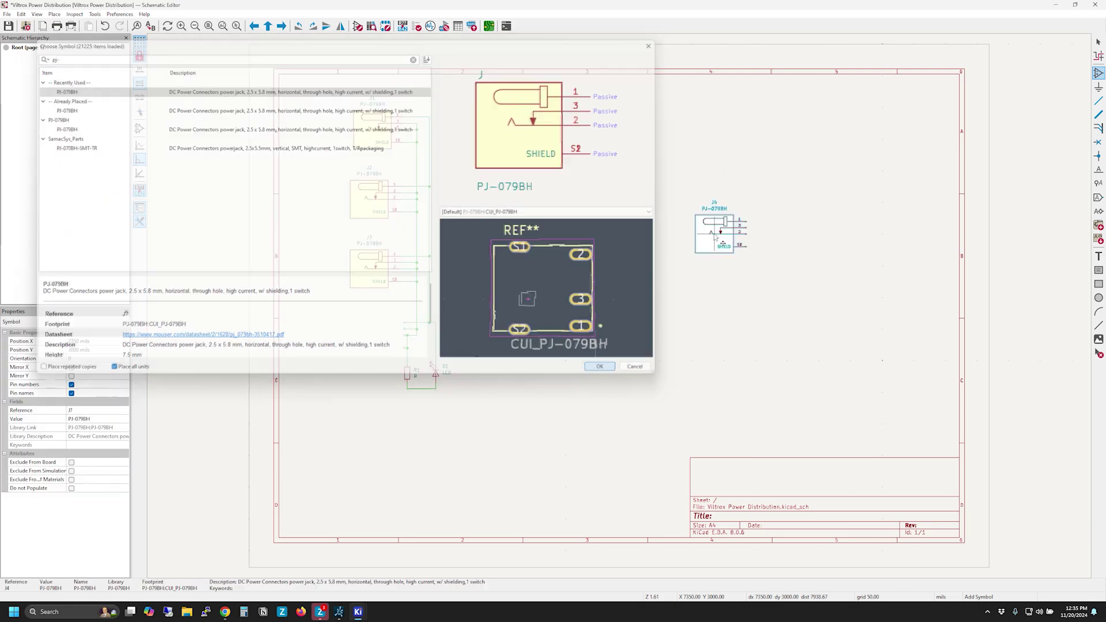
pyautogui.press('Escape')
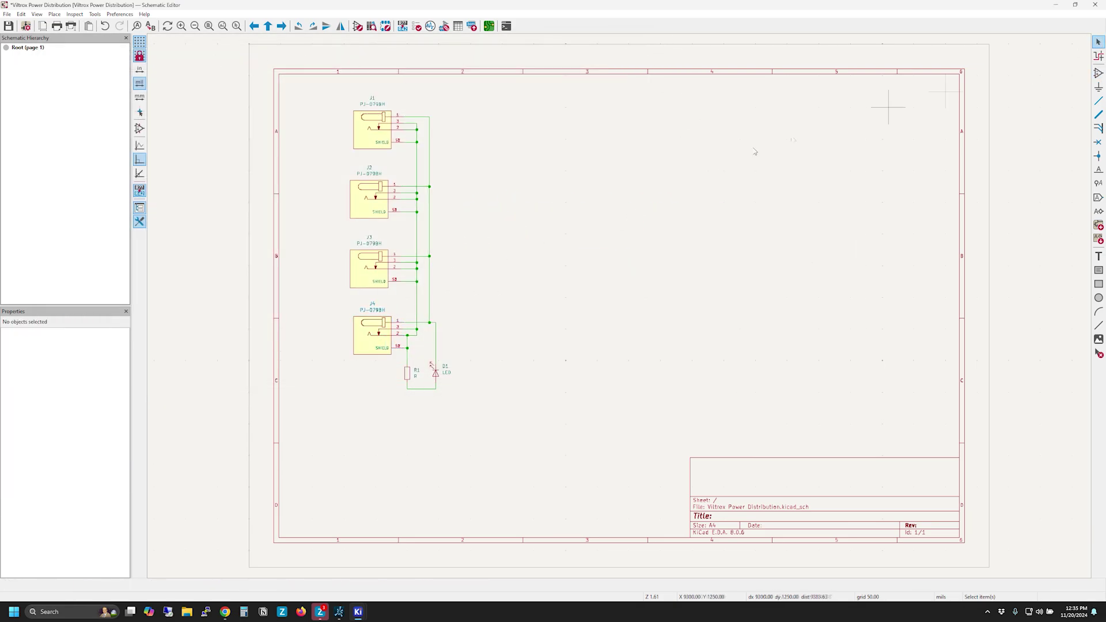
# Step: Save the schematic, run the electrical rules check, and accept the footprint assignments
pyautogui.hotkey('ctrl', 's')
pyautogui.click(416, 26)
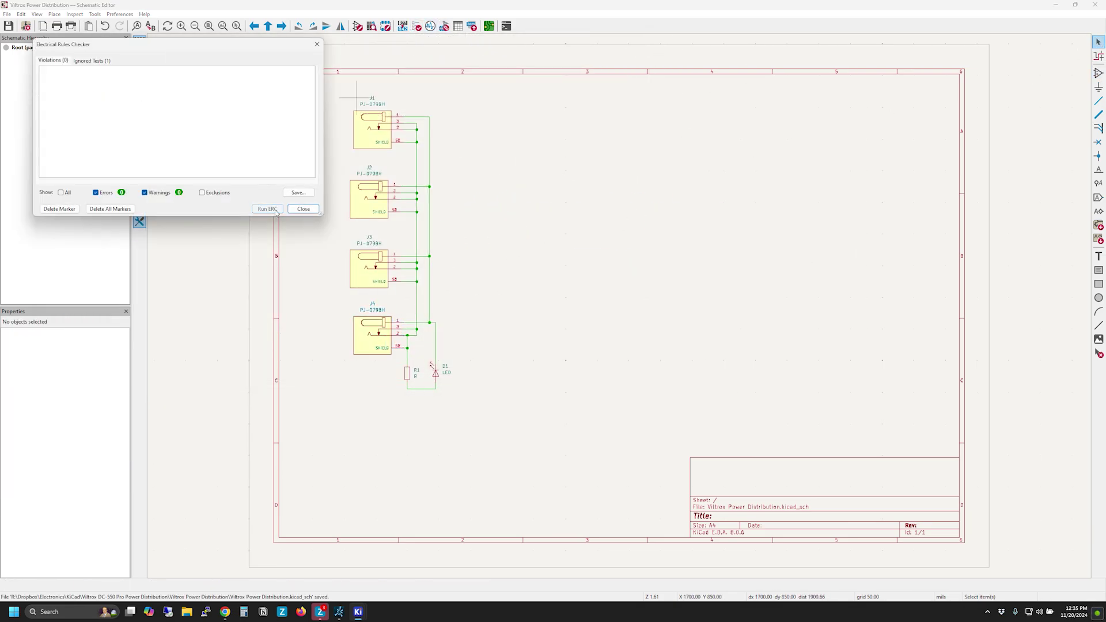
pyautogui.click(304, 208)
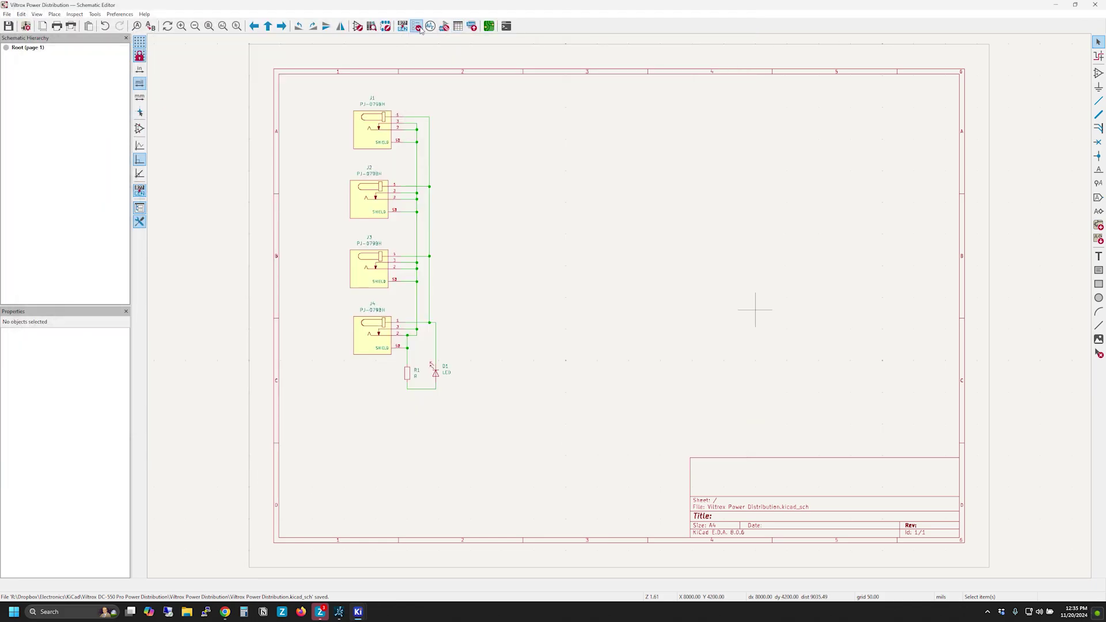
pyautogui.click(419, 27)
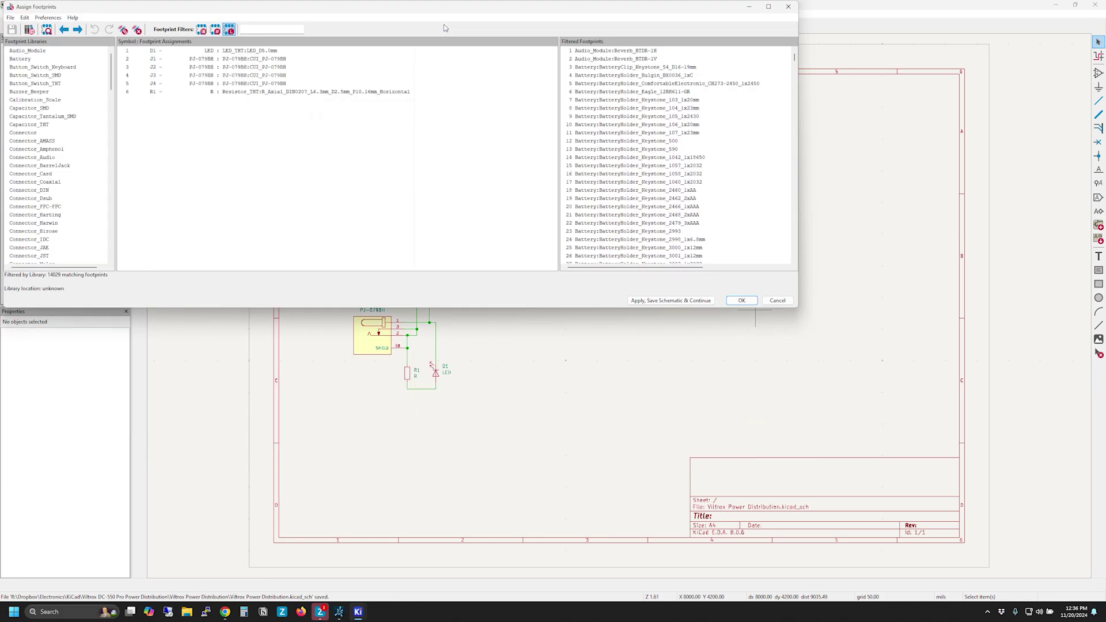
pyautogui.click(740, 301)
pyautogui.click(485, 29)
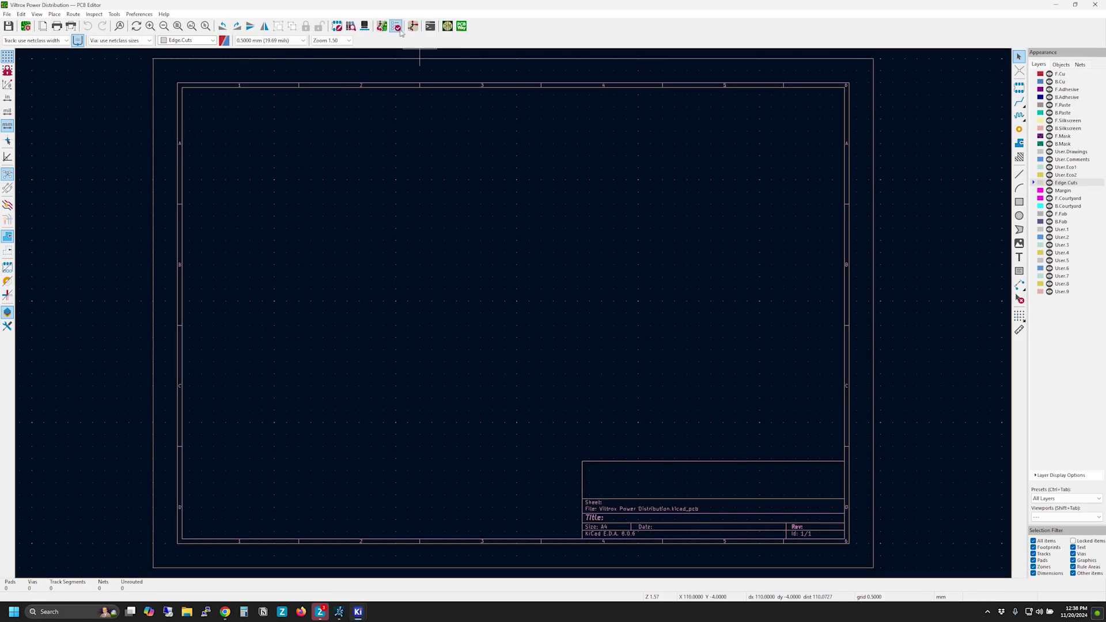
# Step: Import the schematic's footprints onto the board with Update PCB from Schematic
pyautogui.click(397, 27)
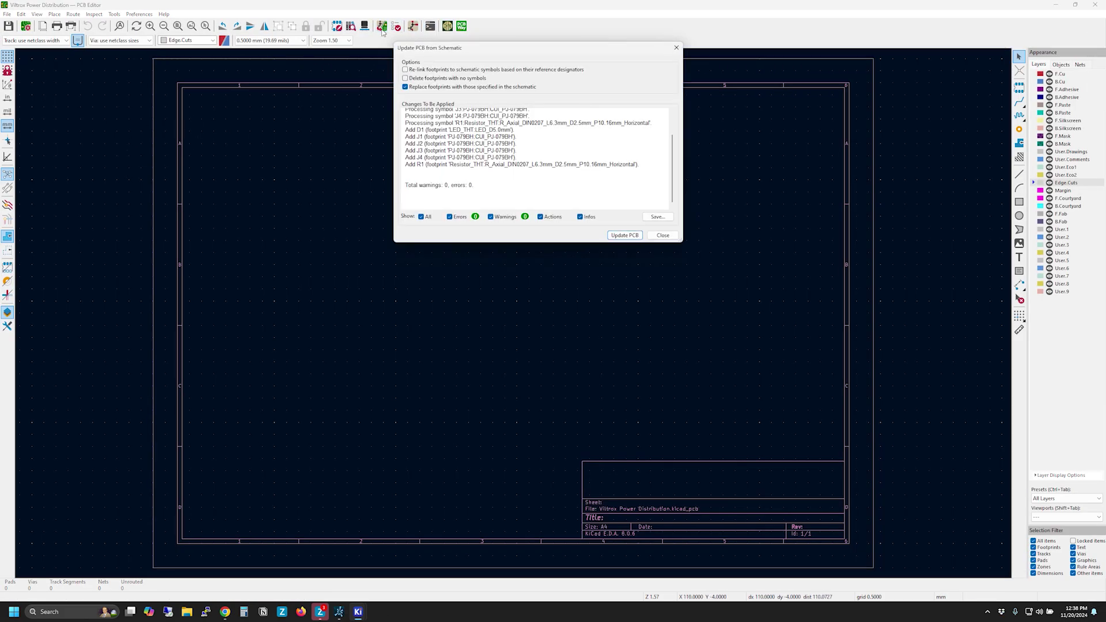
pyautogui.click(621, 236)
pyautogui.click(662, 236)
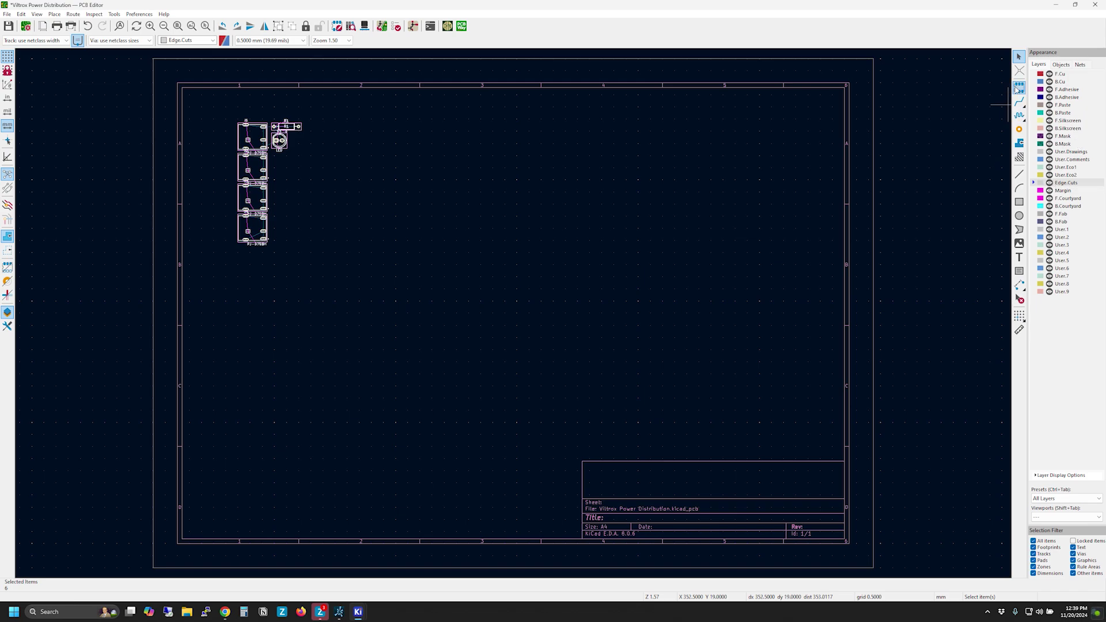
# Step: Draw a 95 × 50 mm rectangular board outline on the Edge.Cuts layer
pyautogui.click(1018, 202)
pyautogui.scroll(2, 396, 179)
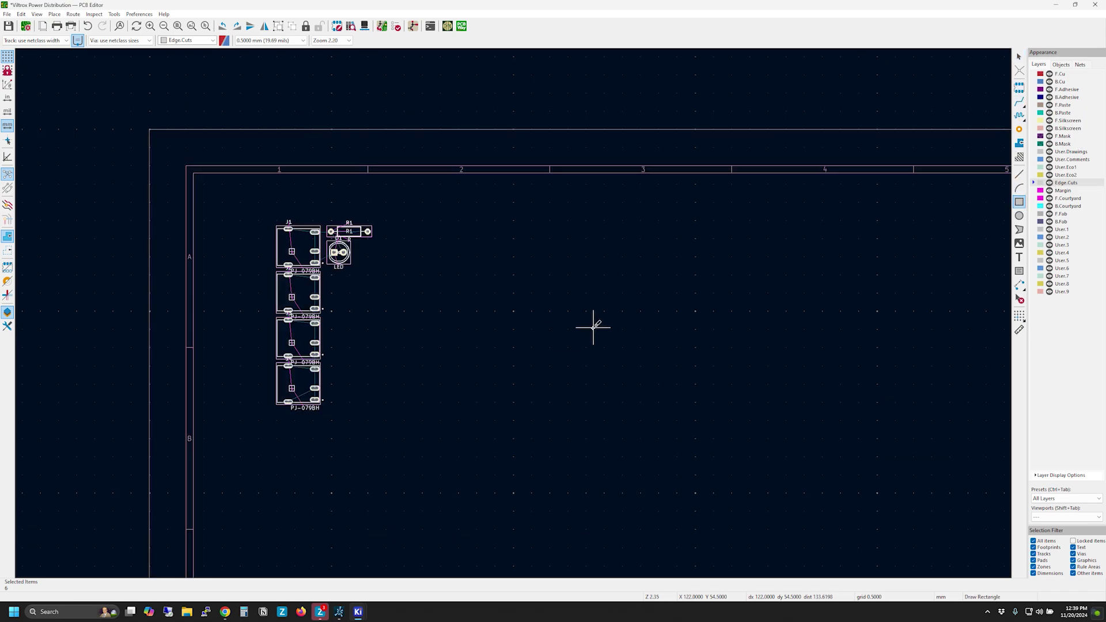
pyautogui.click(372, 148)
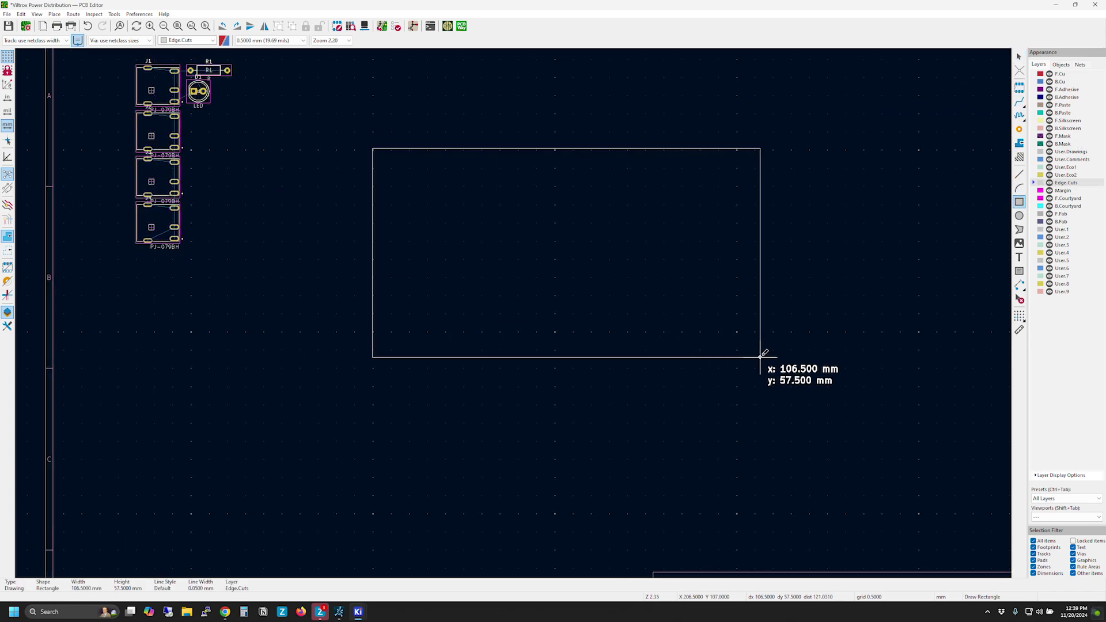
pyautogui.click(719, 329)
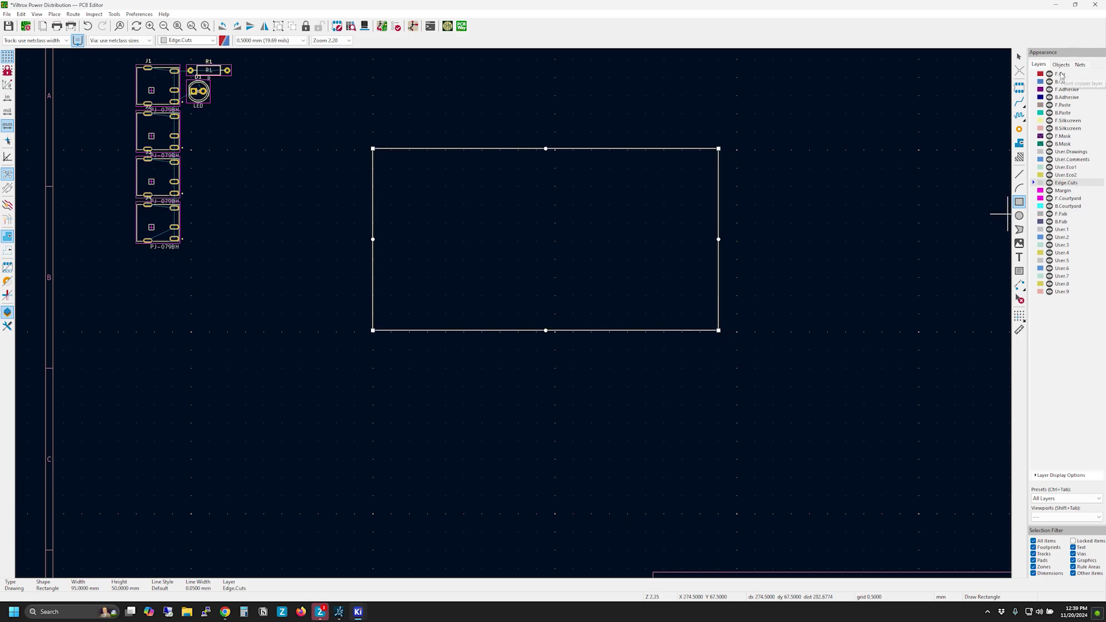
pyautogui.click(1061, 75)
pyautogui.press('Escape')
pyautogui.click(1068, 183)
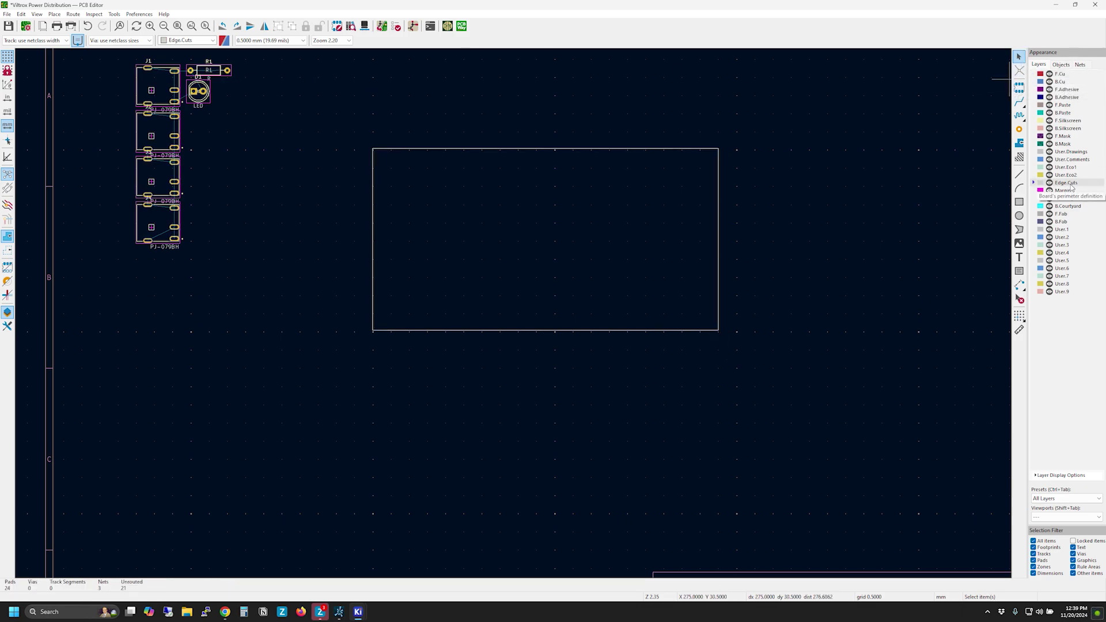
# Step: Select the board outline and check its Edge.Cuts layer and action options
pyautogui.rightClick(1061, 189)
pyautogui.click(1065, 338)
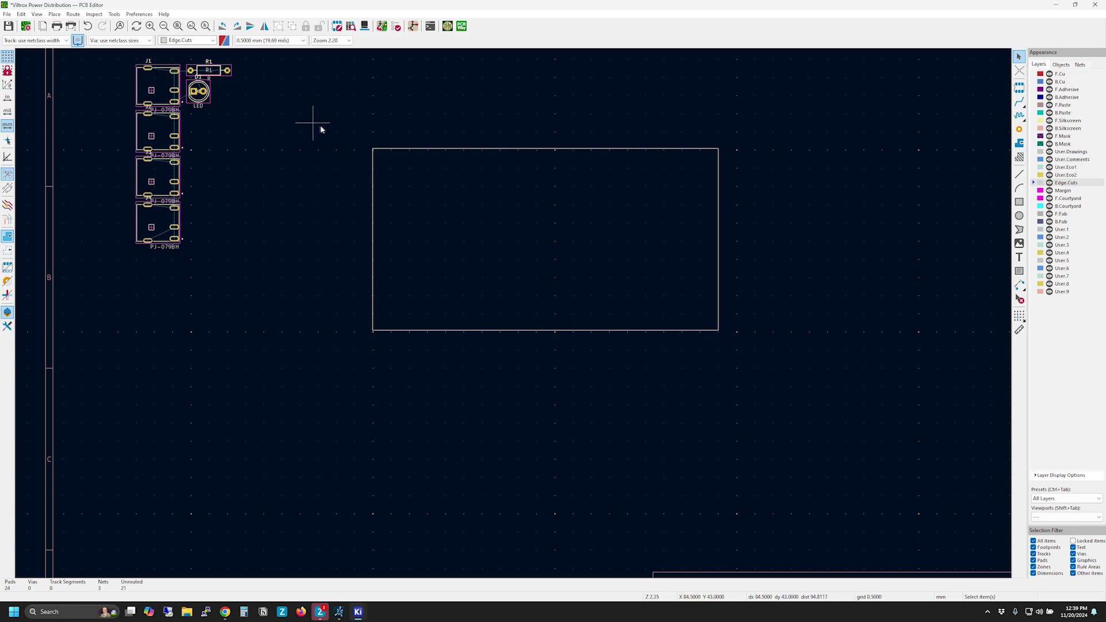
pyautogui.moveTo(321, 129); pyautogui.dragTo(755, 333)
pyautogui.rightClick(661, 150)
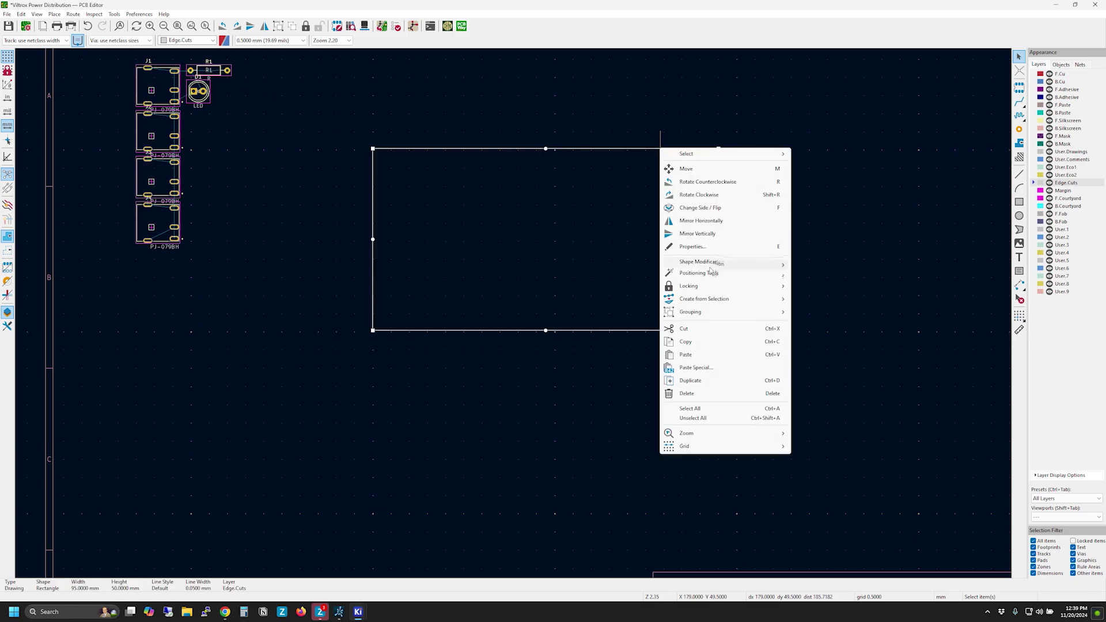
pyautogui.click(837, 247)
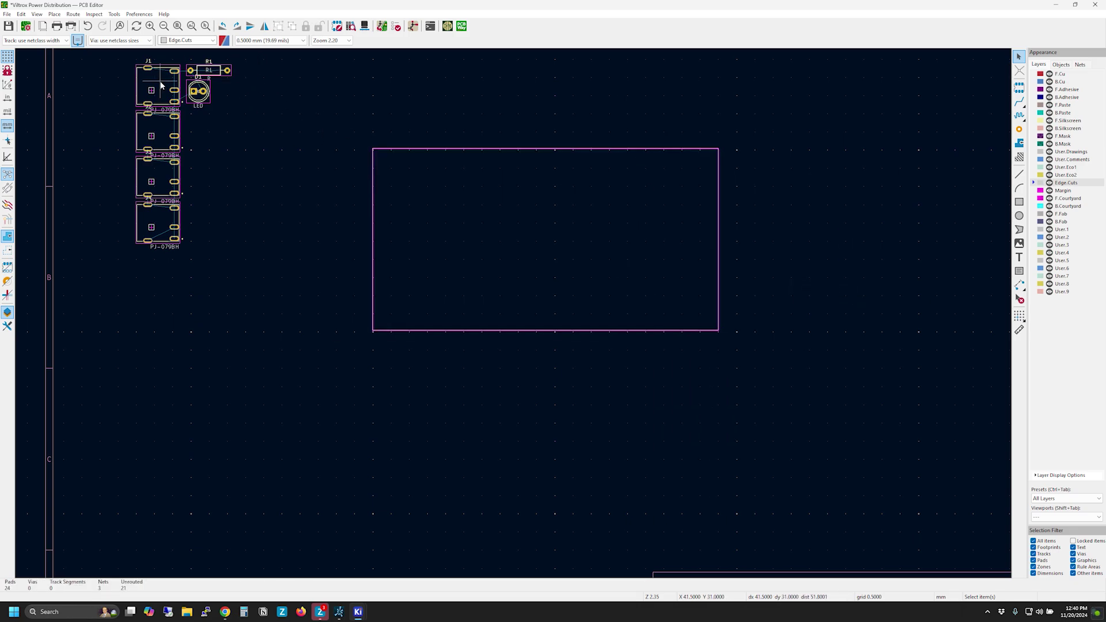
# Step: Move jacks J1–J4 into the board outline, rotating each a quarter turn
pyautogui.moveTo(161, 85); pyautogui.dragTo(556, 190)
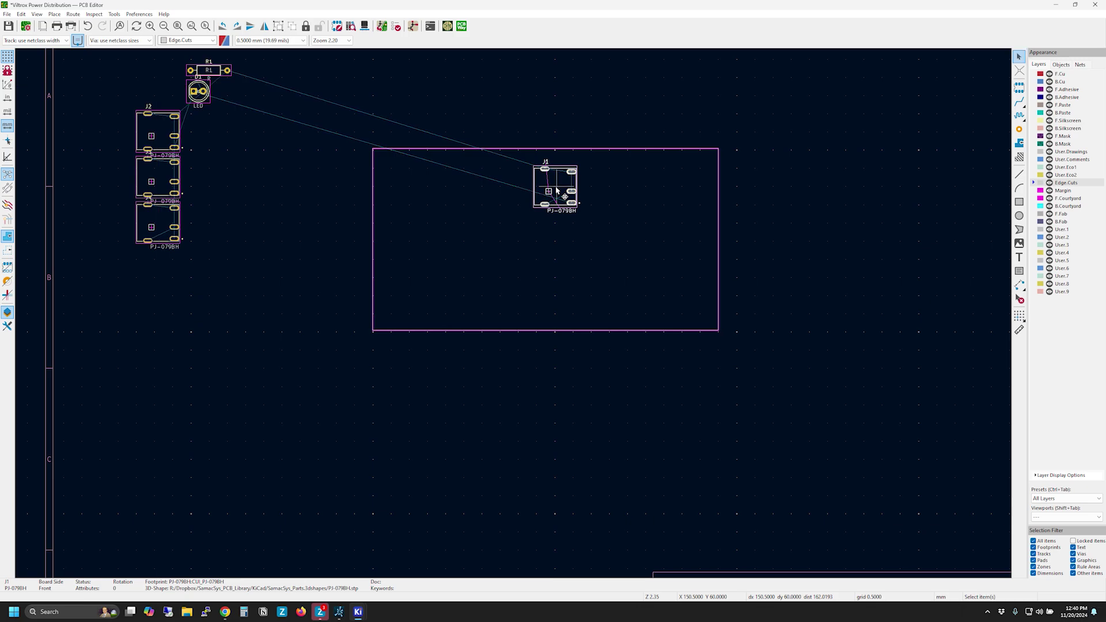
pyautogui.hotkey('shift', 'r')
pyautogui.press('m')
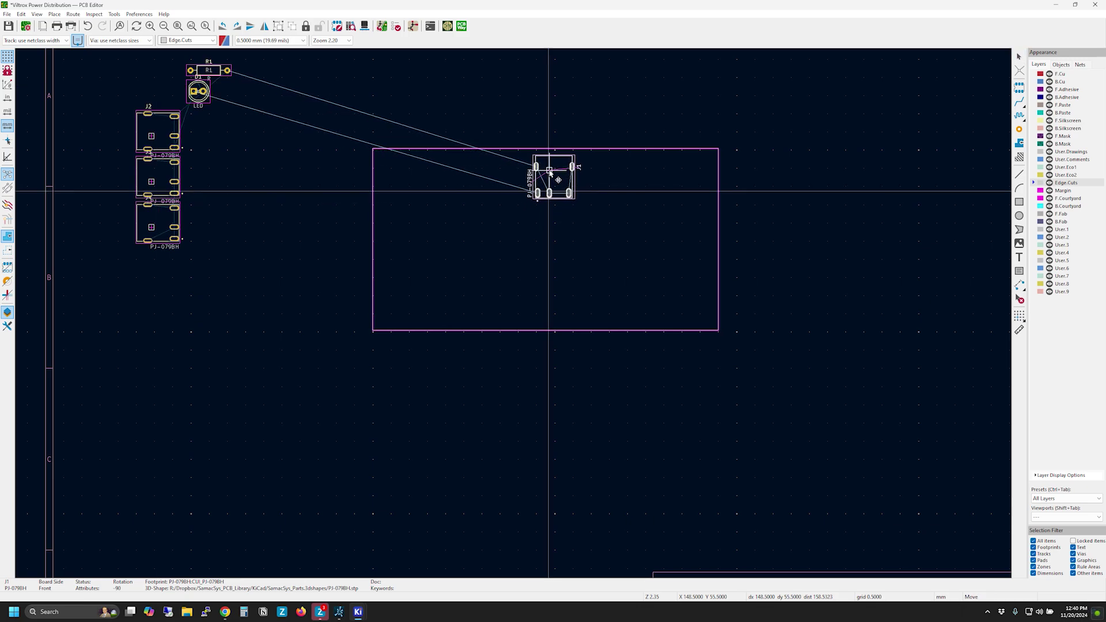
pyautogui.click(551, 169)
pyautogui.click(166, 134)
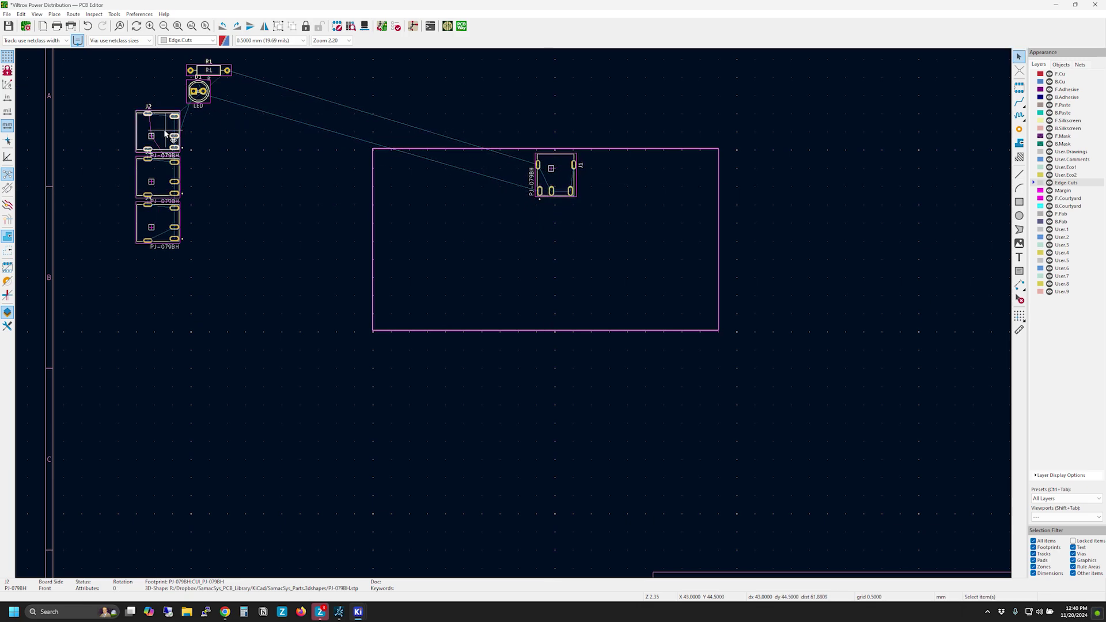
pyautogui.press('r')
pyautogui.moveTo(167, 134); pyautogui.dragTo(438, 287)
pyautogui.click(159, 178)
pyautogui.moveTo(158, 179); pyautogui.dragTo(552, 284)
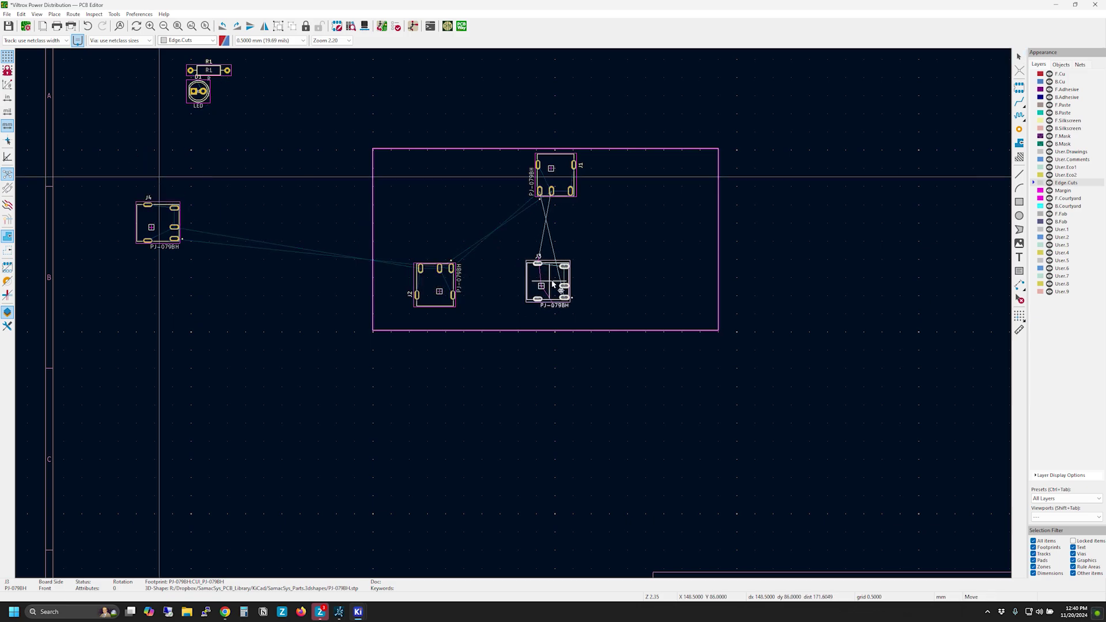
pyautogui.press('r')
pyautogui.click(547, 282)
pyautogui.moveTo(158, 226); pyautogui.dragTo(649, 285)
pyautogui.press('r')
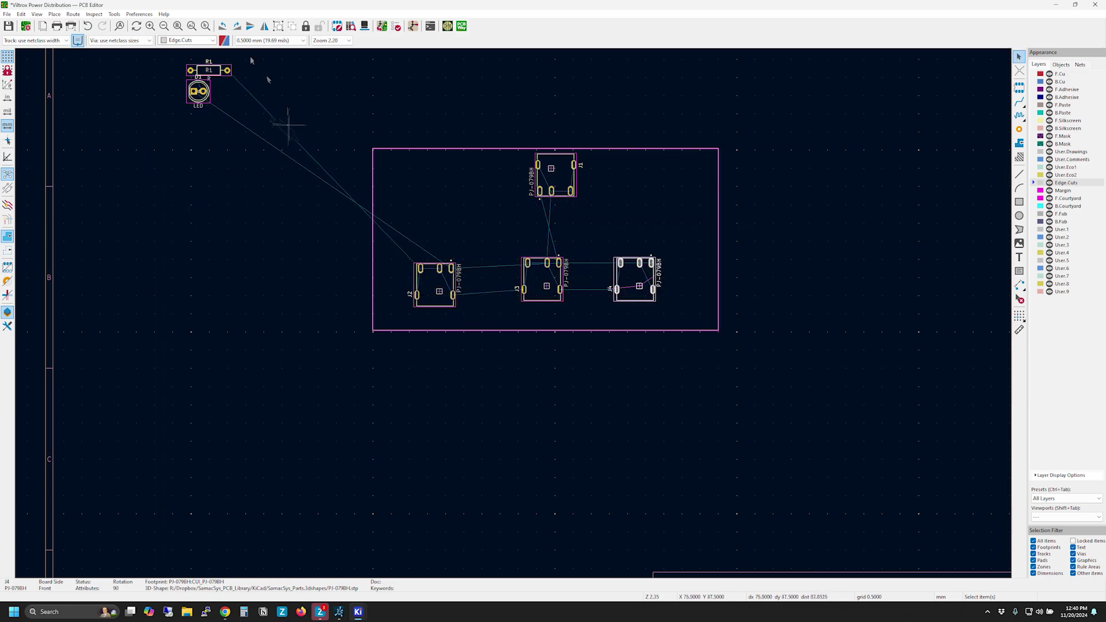
# Step: Line J2, J3 and J4 up along the bottom edge with J1 above J3
pyautogui.moveTo(438, 289); pyautogui.dragTo(402, 308)
pyautogui.click(401, 308)
pyautogui.moveTo(543, 285); pyautogui.dragTo(456, 315)
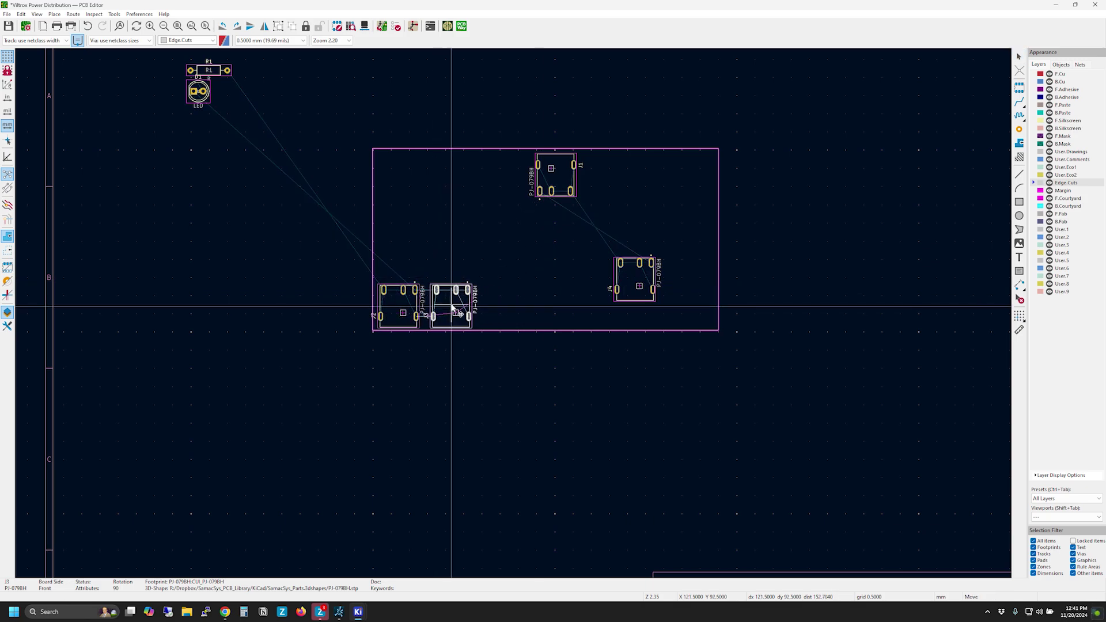
pyautogui.moveTo(636, 280); pyautogui.dragTo(506, 305)
pyautogui.moveTo(561, 178); pyautogui.dragTo(455, 256)
# Step: Rotate LED D1 90° and place it above resistor R1 in the board's upper-left corner
pyautogui.click(198, 91)
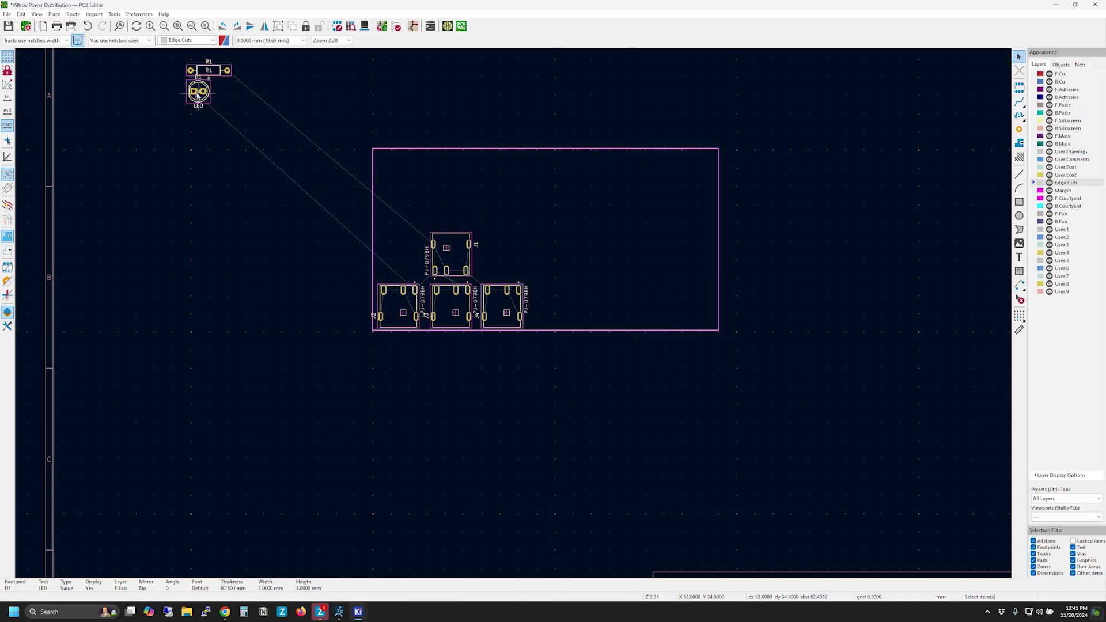
pyautogui.moveTo(198, 91); pyautogui.dragTo(395, 234)
pyautogui.press('m')
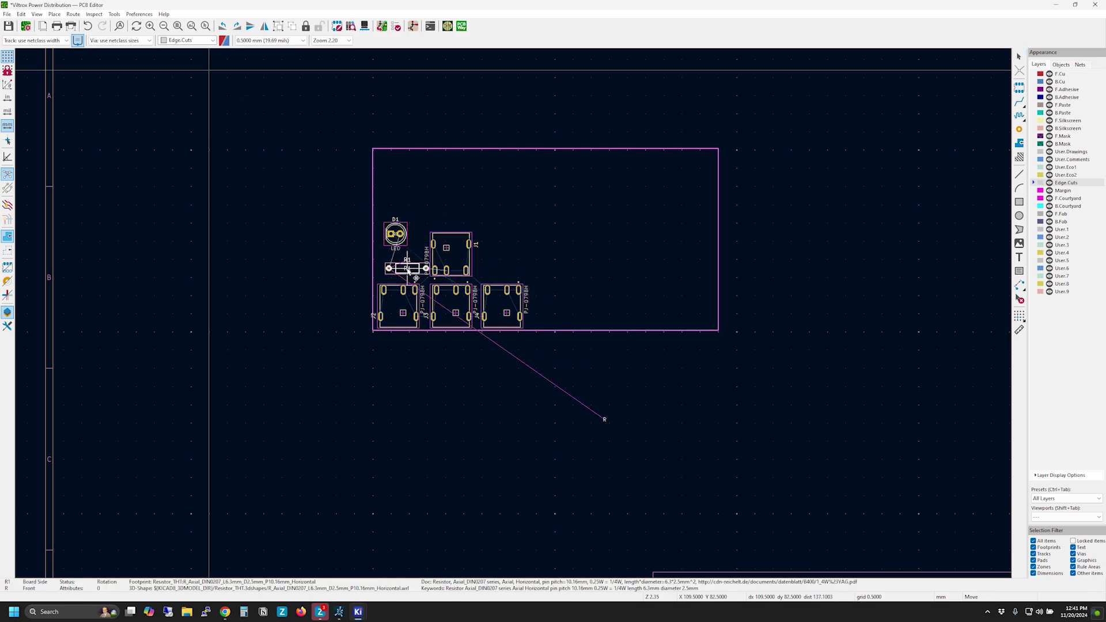
pyautogui.click(408, 276)
pyautogui.press('m')
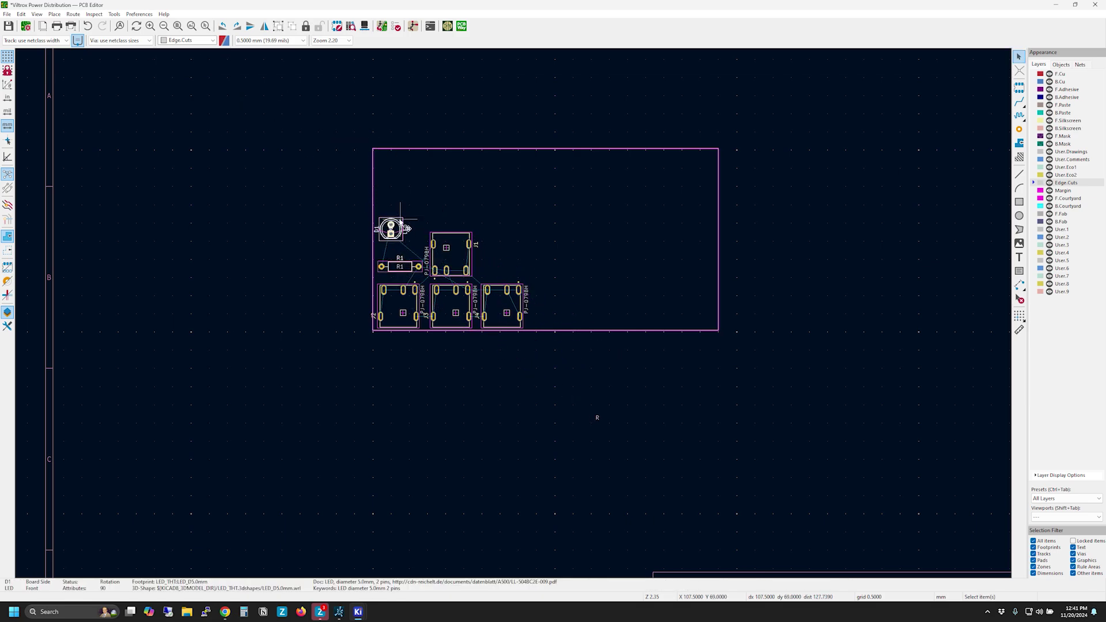
pyautogui.press('r')
pyautogui.click(390, 229)
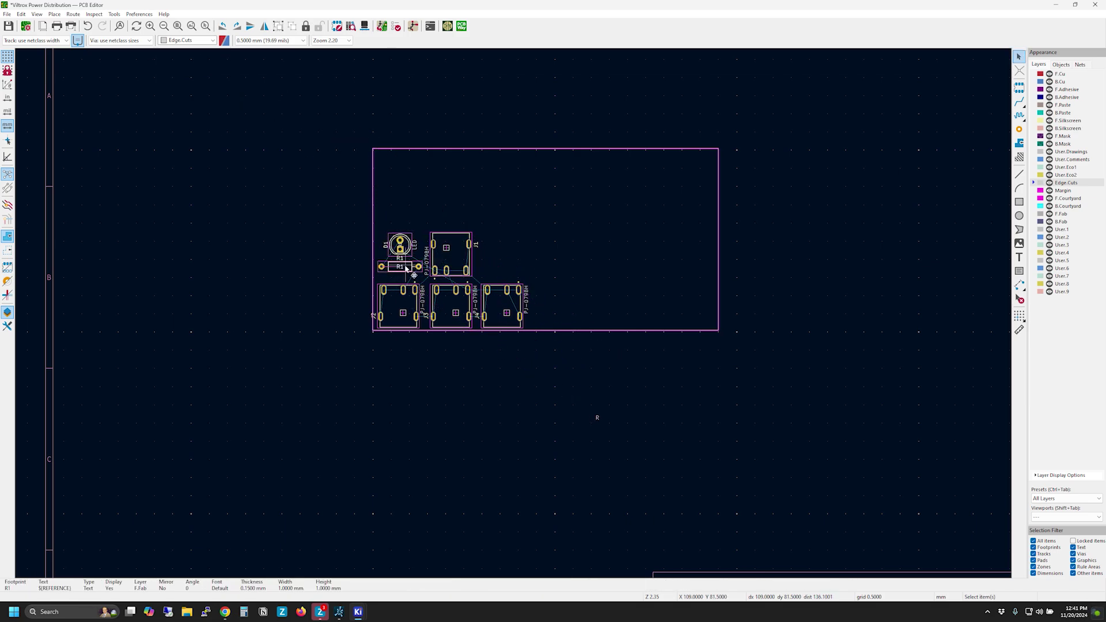
pyautogui.click(403, 266)
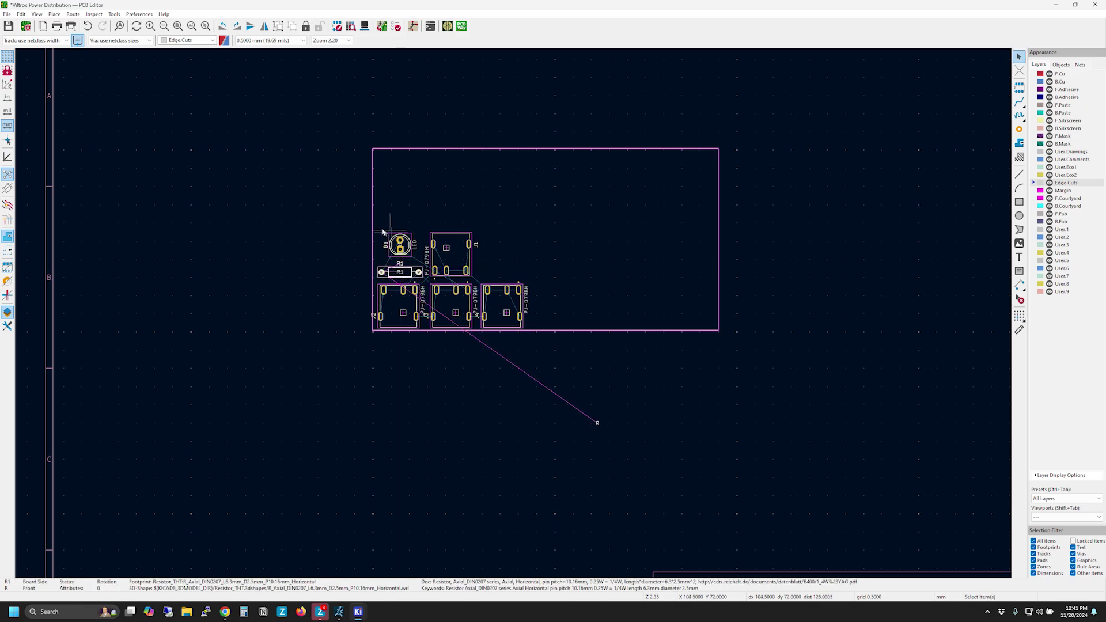
pyautogui.click(400, 247)
pyautogui.click(644, 145)
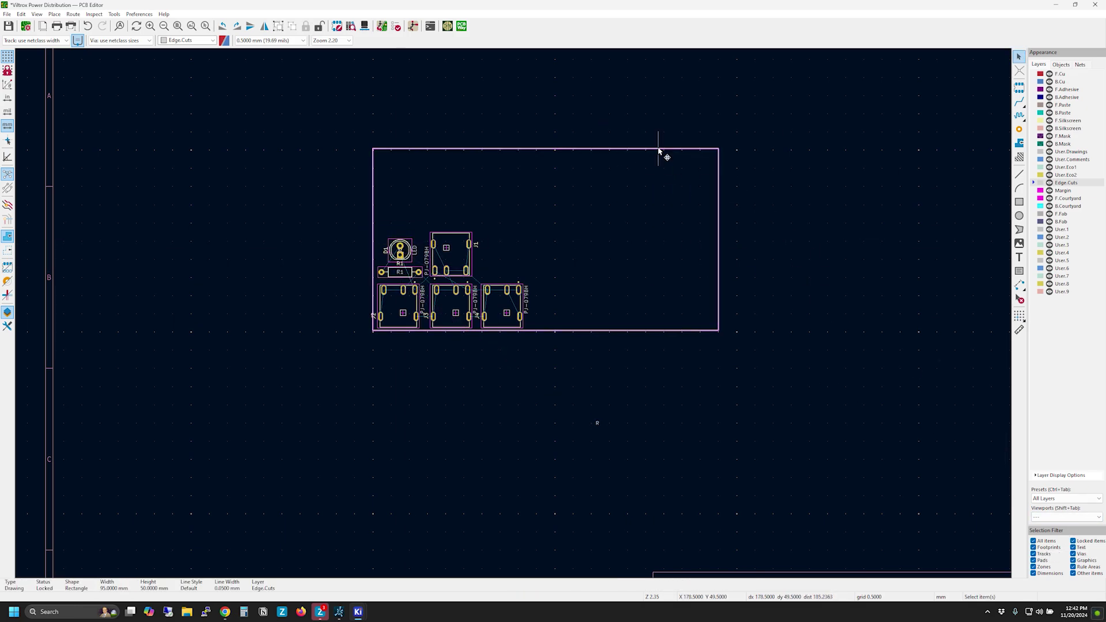
# Step: Resize the board outline to about 50 × 28.5 mm around the parts
pyautogui.click(661, 148)
pyautogui.moveTo(718, 239); pyautogui.dragTo(535, 246)
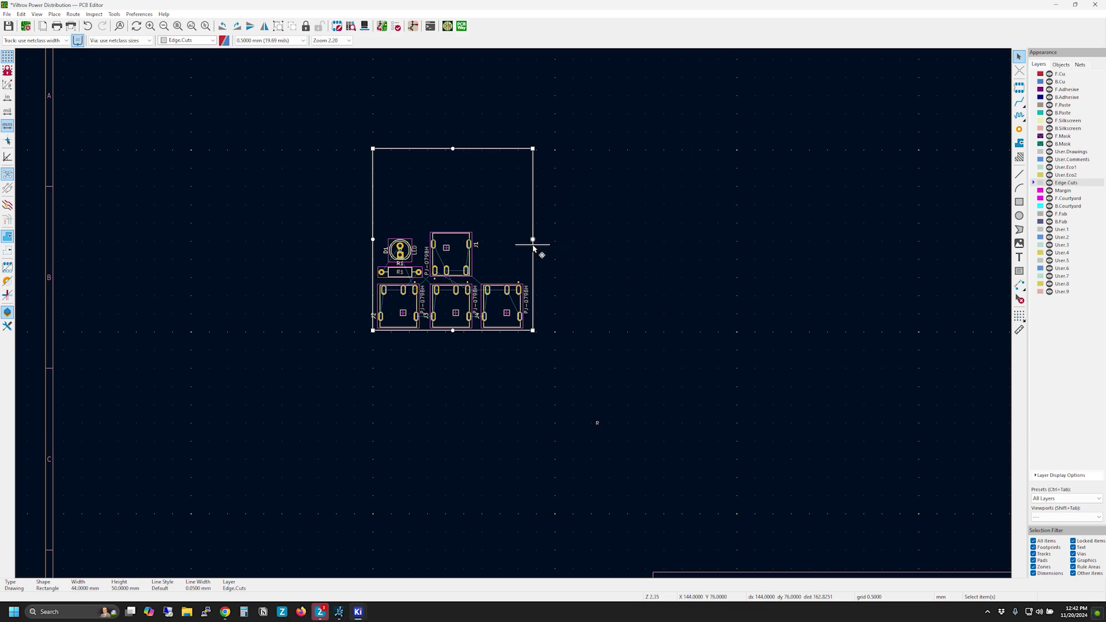
pyautogui.moveTo(454, 149); pyautogui.dragTo(456, 228)
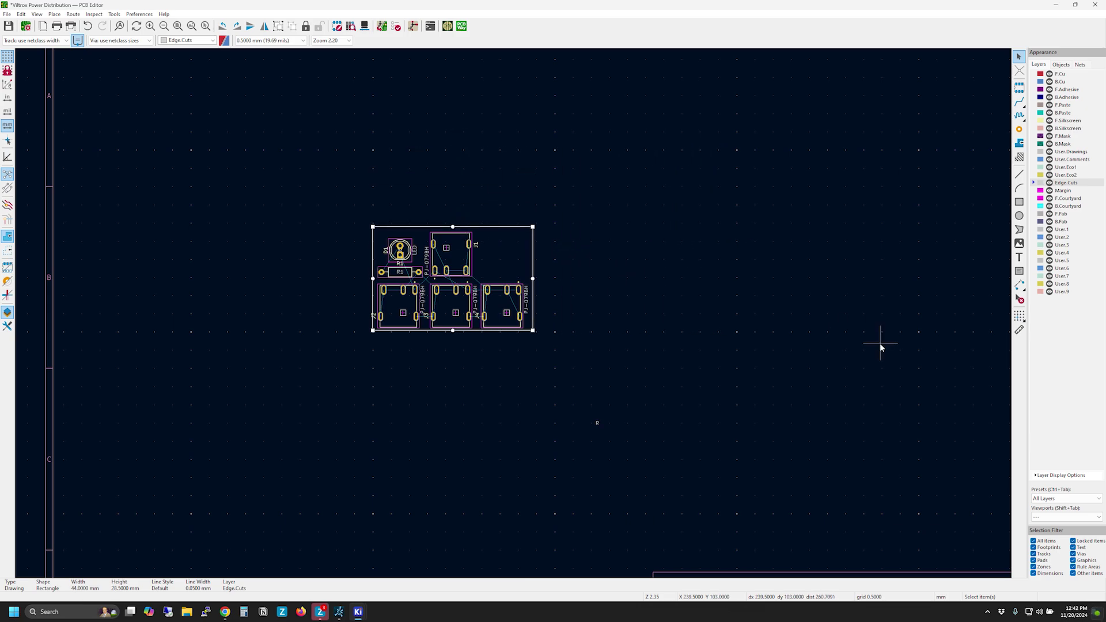
pyautogui.moveTo(533, 228); pyautogui.dragTo(533, 227)
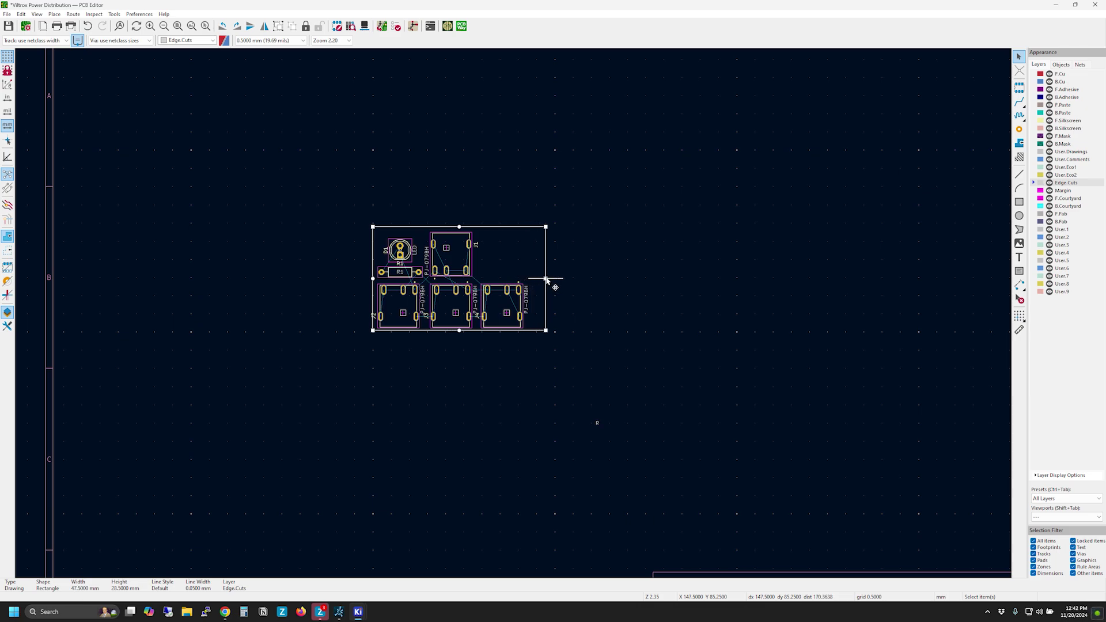
pyautogui.moveTo(468, 227)
pyautogui.mouseDown()
pyautogui.moveTo(466, 188)
pyautogui.moveTo(466, 224)
pyautogui.mouseUp()
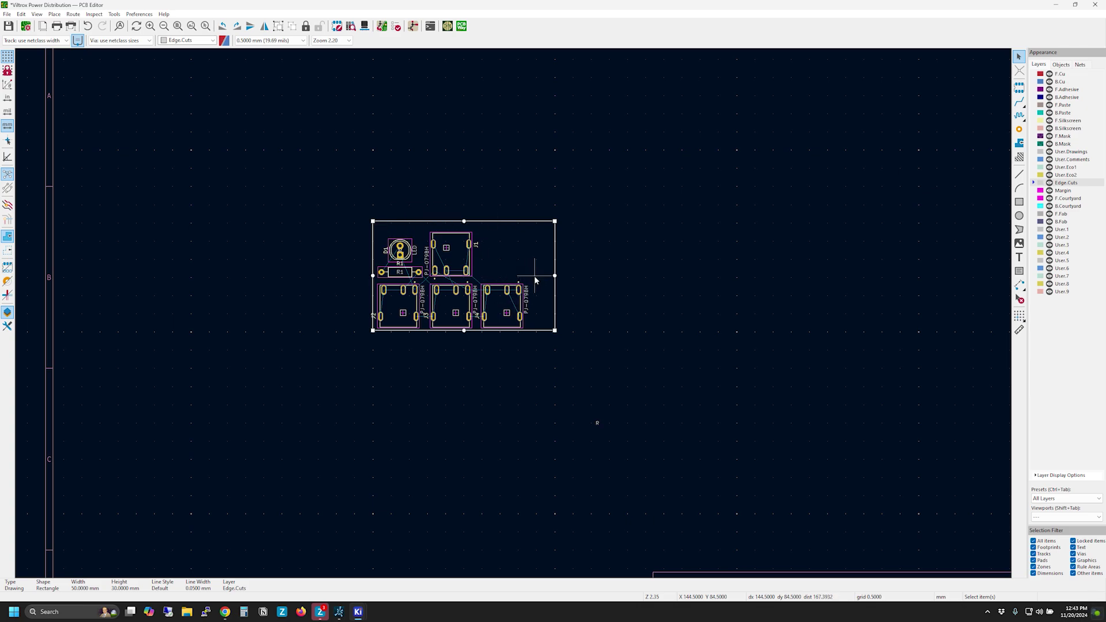
# Step: Respace jacks J2–J4 along the bottom edge and move J1 up and right
pyautogui.scroll(3, 476, 297)
pyautogui.click(518, 314)
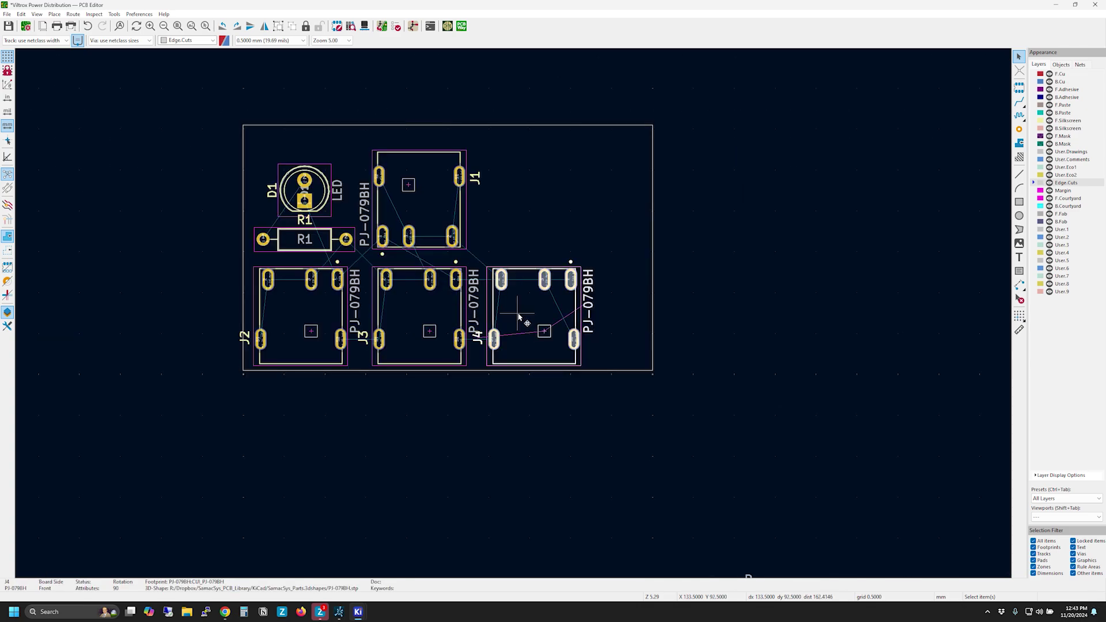
pyautogui.moveTo(518, 314); pyautogui.dragTo(576, 318)
pyautogui.moveTo(421, 314); pyautogui.dragTo(461, 319)
pyautogui.moveTo(301, 316); pyautogui.dragTo(322, 317)
pyautogui.click(460, 318)
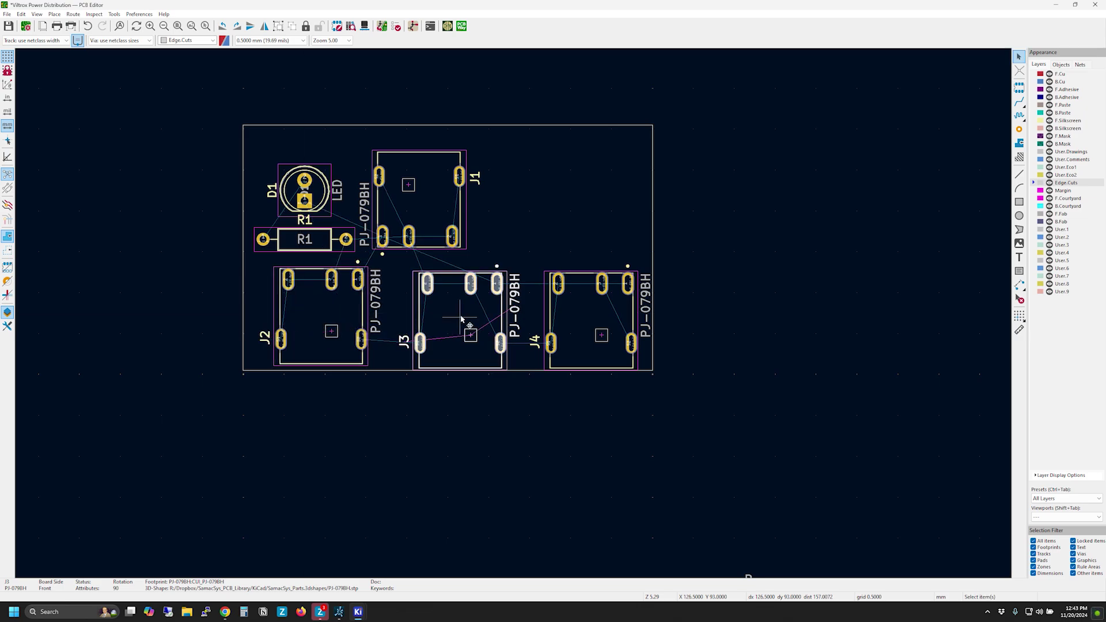
pyautogui.moveTo(461, 319); pyautogui.dragTo(452, 318)
pyautogui.click(317, 317)
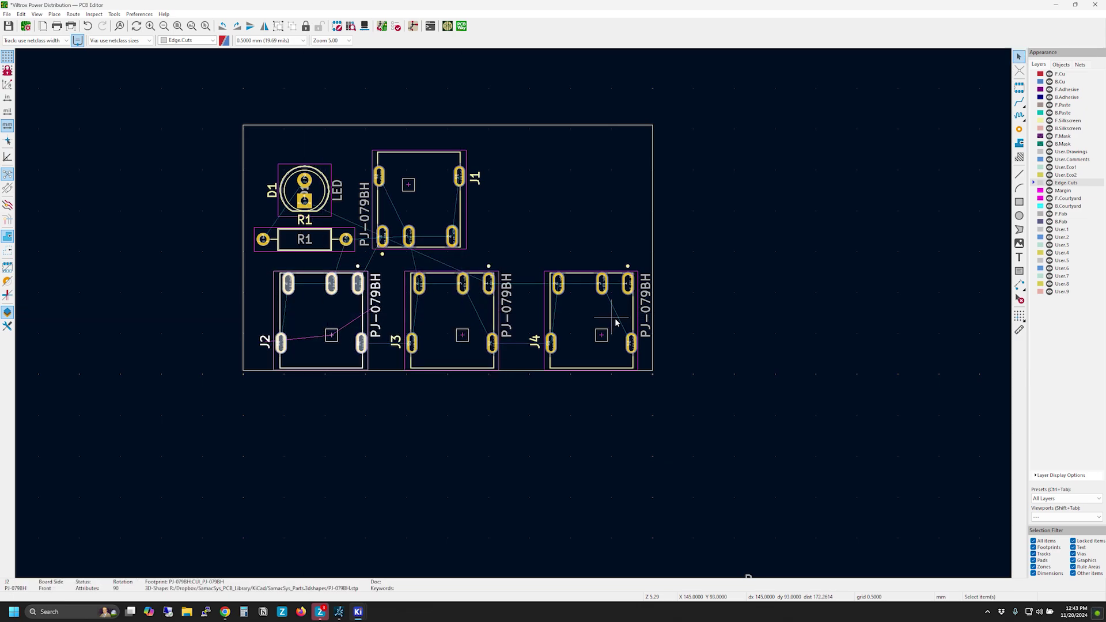
pyautogui.moveTo(615, 322); pyautogui.dragTo(585, 316)
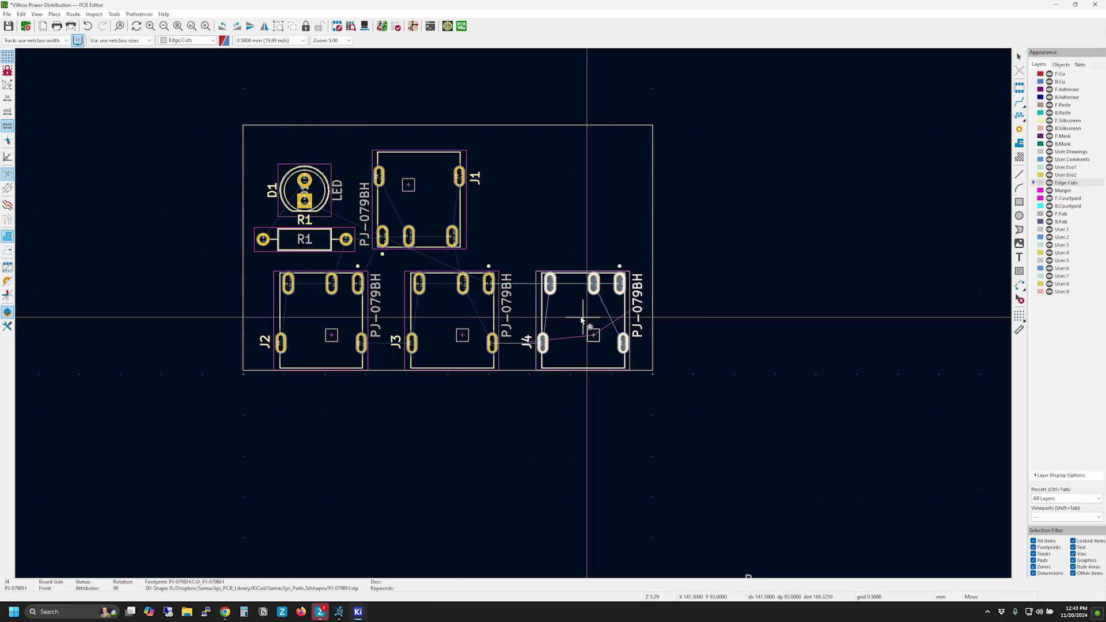
pyautogui.moveTo(365, 128); pyautogui.dragTo(534, 384)
pyautogui.moveTo(412, 222); pyautogui.dragTo(444, 198)
# Step: Nudge LED D1 and R1 upward and put R1's value label back beside it
pyautogui.moveTo(315, 192); pyautogui.dragTo(315, 167)
pyautogui.moveTo(313, 245); pyautogui.dragTo(312, 242)
pyautogui.click(313, 241)
pyautogui.scroll(-3, 544, 340)
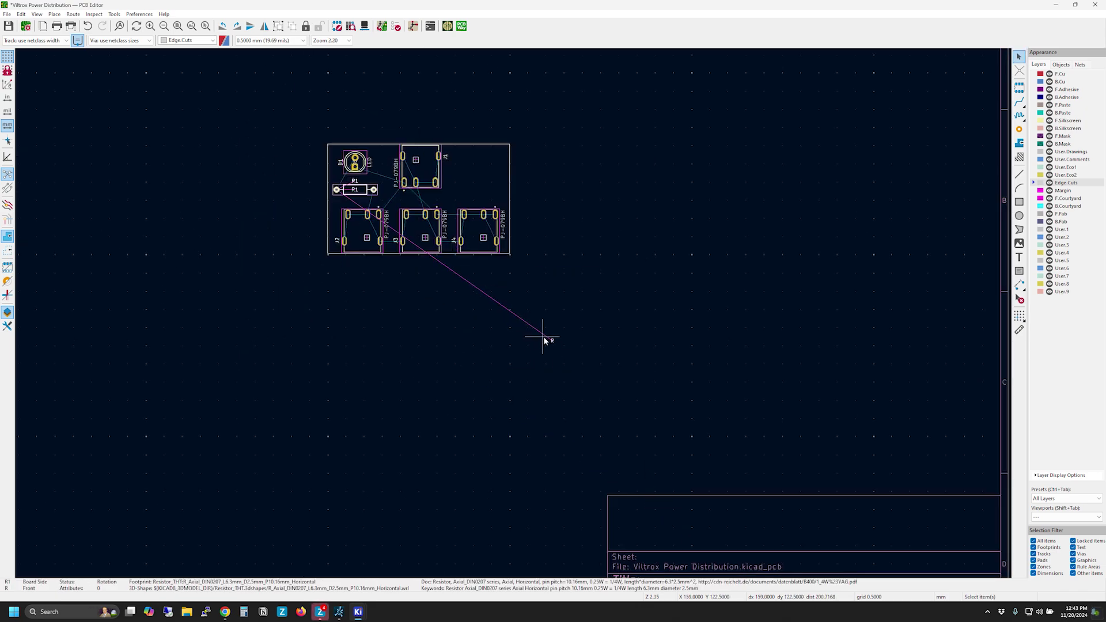
pyautogui.moveTo(552, 344); pyautogui.dragTo(339, 197)
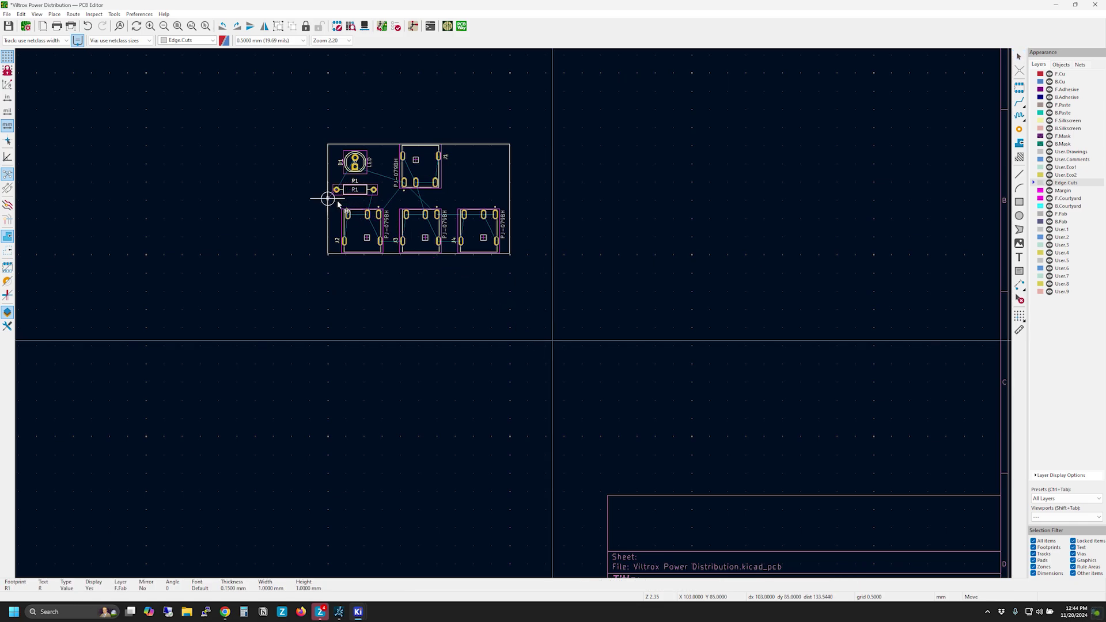
pyautogui.click(346, 204)
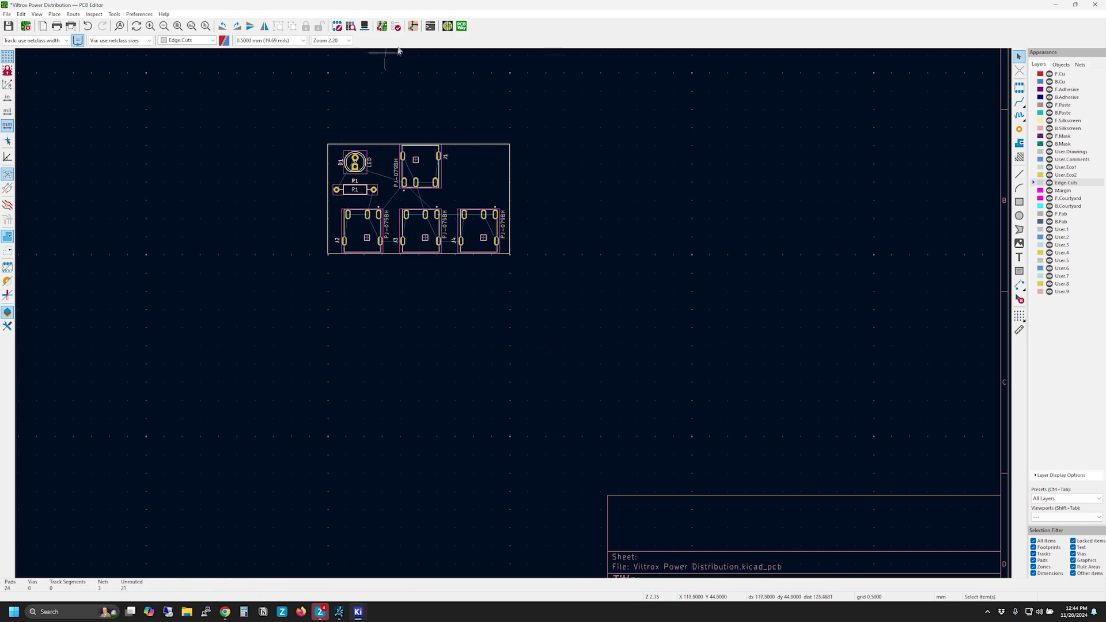
# Step: Run the design rules check, then view the board tilted in the 3D Viewer
pyautogui.click(396, 26)
pyautogui.click(262, 251)
pyautogui.click(297, 251)
pyautogui.click(36, 14)
pyautogui.click(58, 80)
pyautogui.moveTo(322, 259); pyautogui.dragTo(576, 144)
# Step: Set the Track Width current to 6 A, giving about 3.56 mm external trace width
pyautogui.click(660, 6)
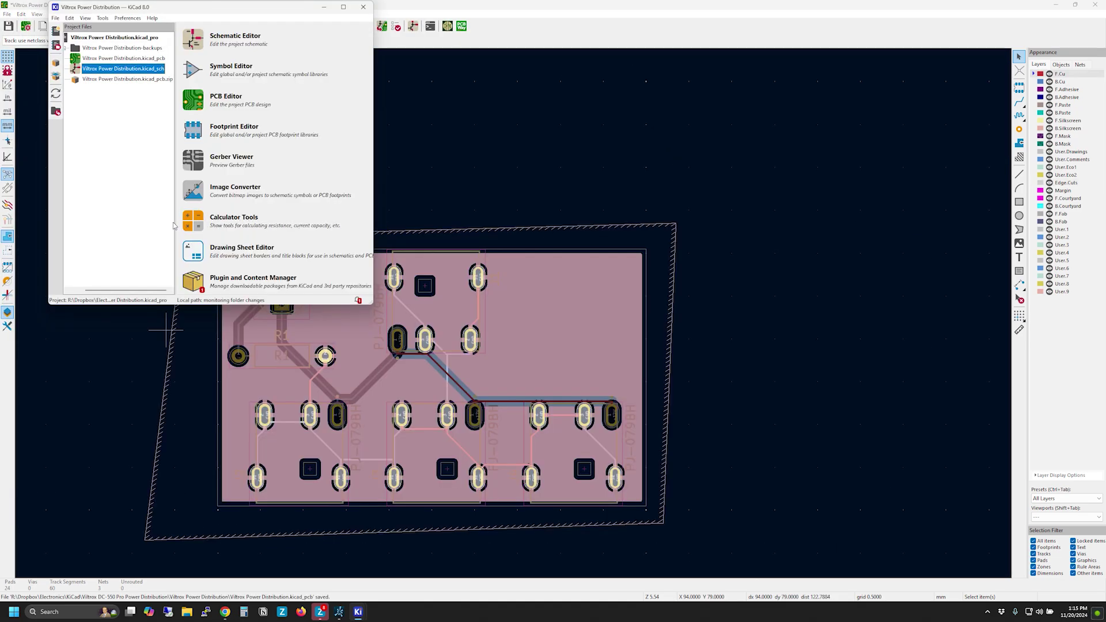
pyautogui.click(192, 224)
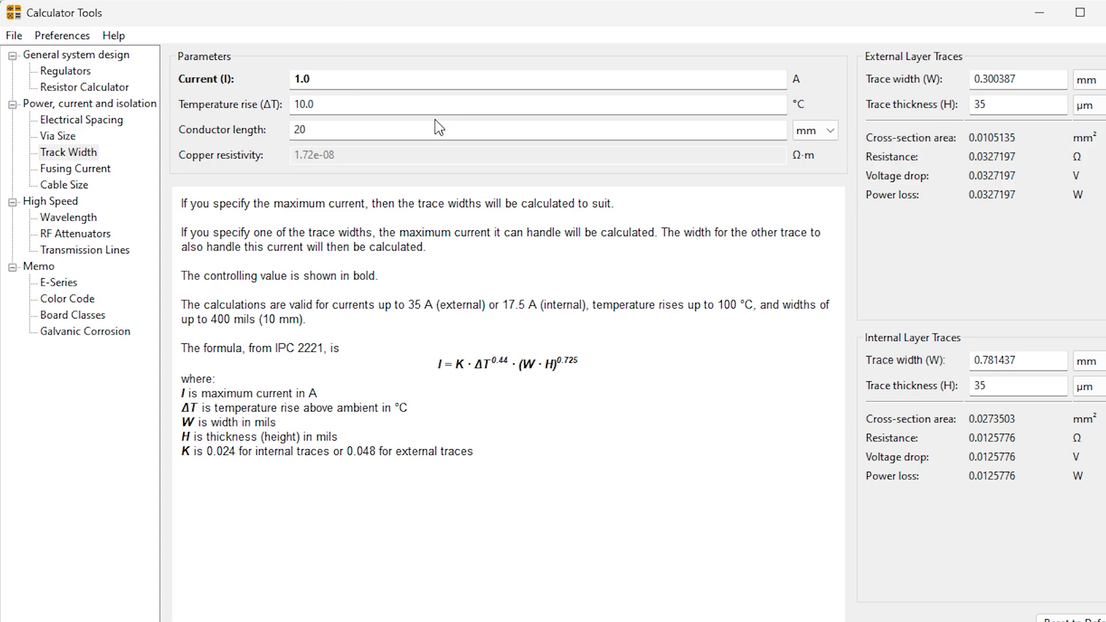
pyautogui.moveTo(319, 81); pyautogui.dragTo(286, 85)
pyautogui.write('6')
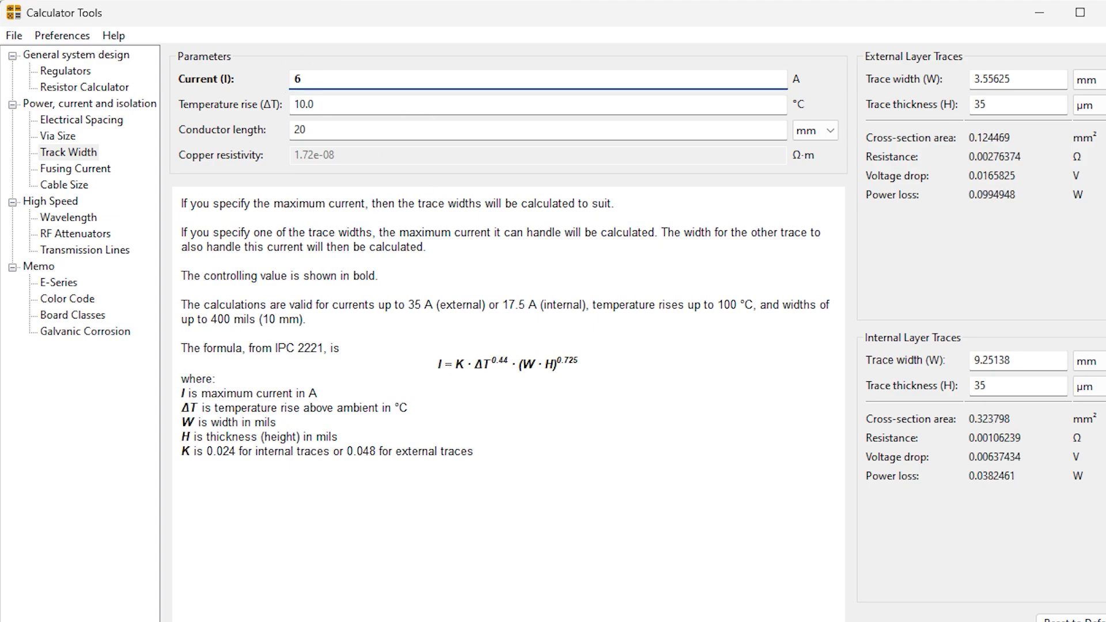
pyautogui.click(1088, 79)
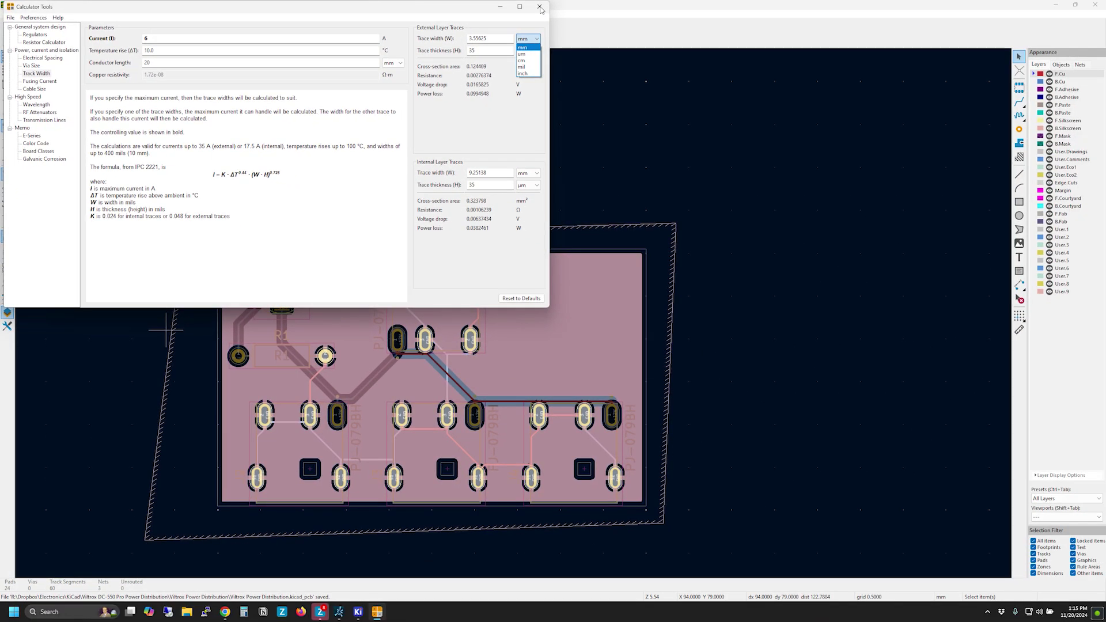
# Step: Fill all copper zones and inspect the board's underside in 3D
pyautogui.click(951, 10)
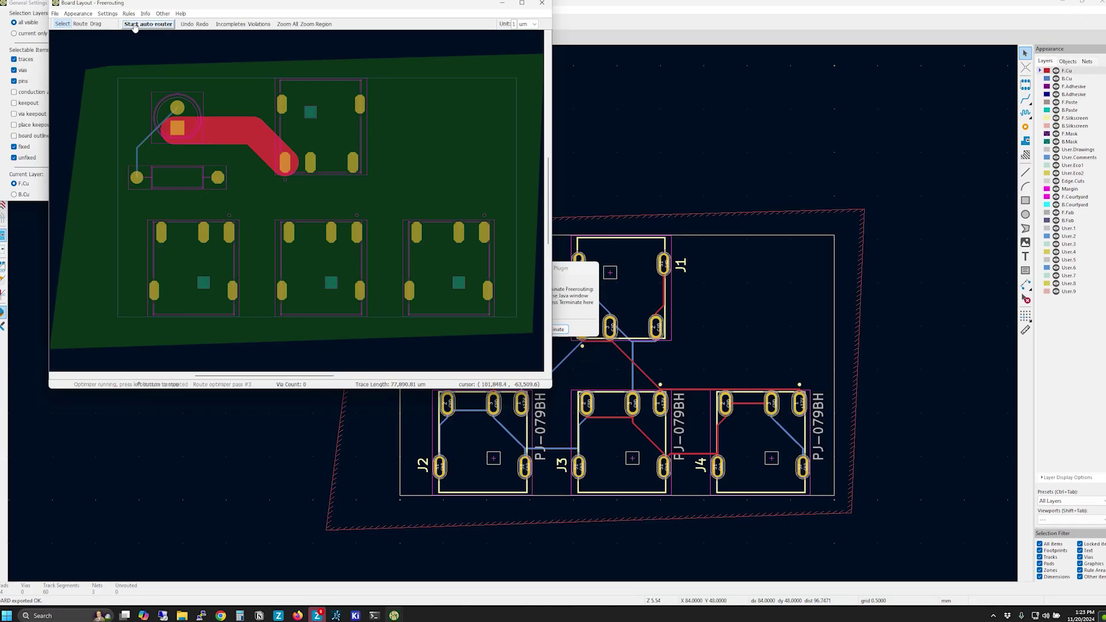
pyautogui.rightClick(675, 218)
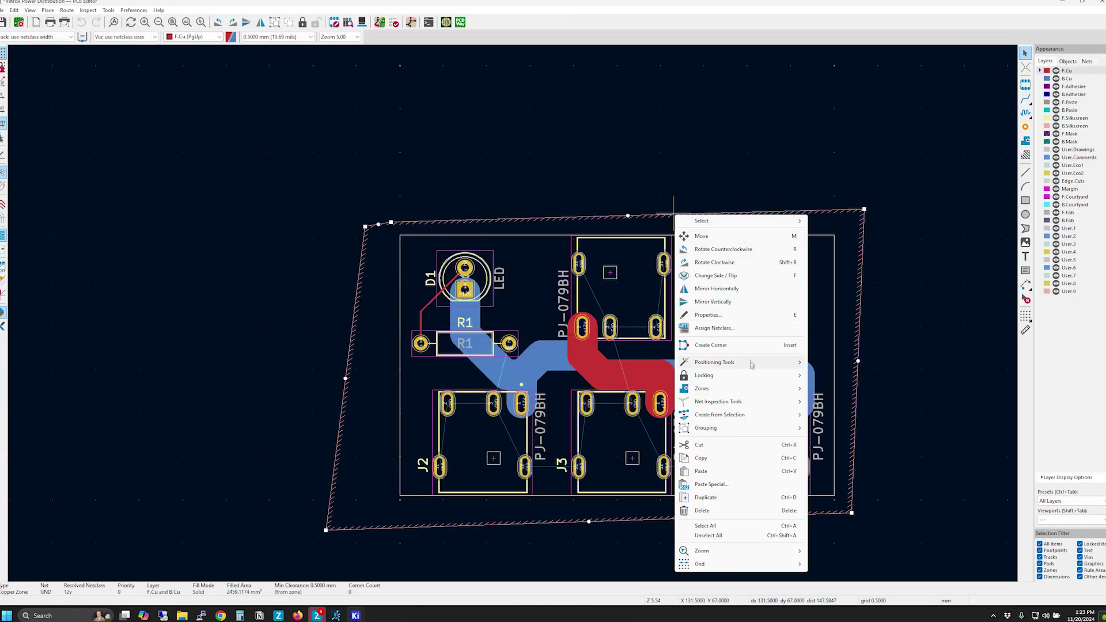
pyautogui.moveTo(743, 388)
pyautogui.click(824, 402)
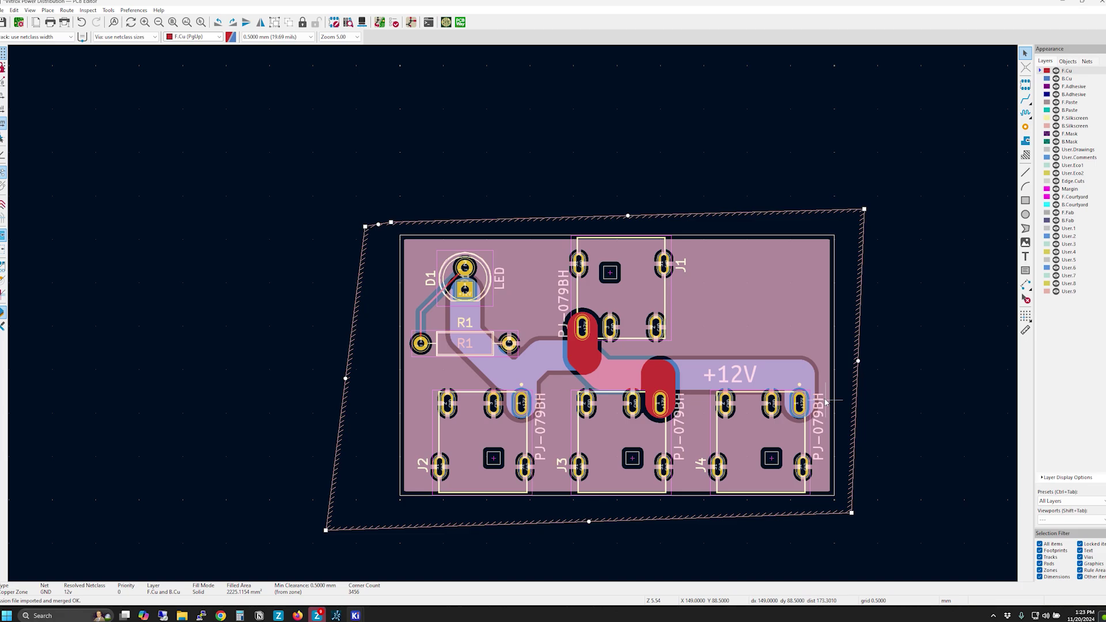
pyautogui.hotkey('alt', '3')
pyautogui.moveTo(253, 322); pyautogui.dragTo(207, 259)
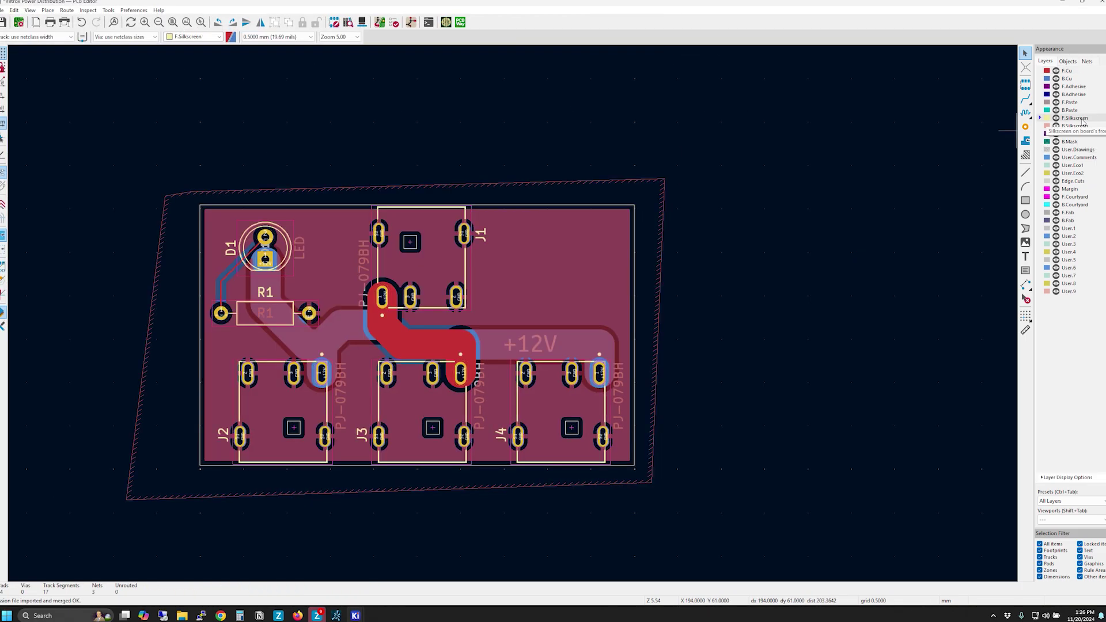
# Step: Add 'Viltrox Power Dist V1' and a 2024 credit line as silkscreen text
pyautogui.click(1026, 258)
pyautogui.click(634, 228)
pyautogui.write('Viltrox Power Dist.')
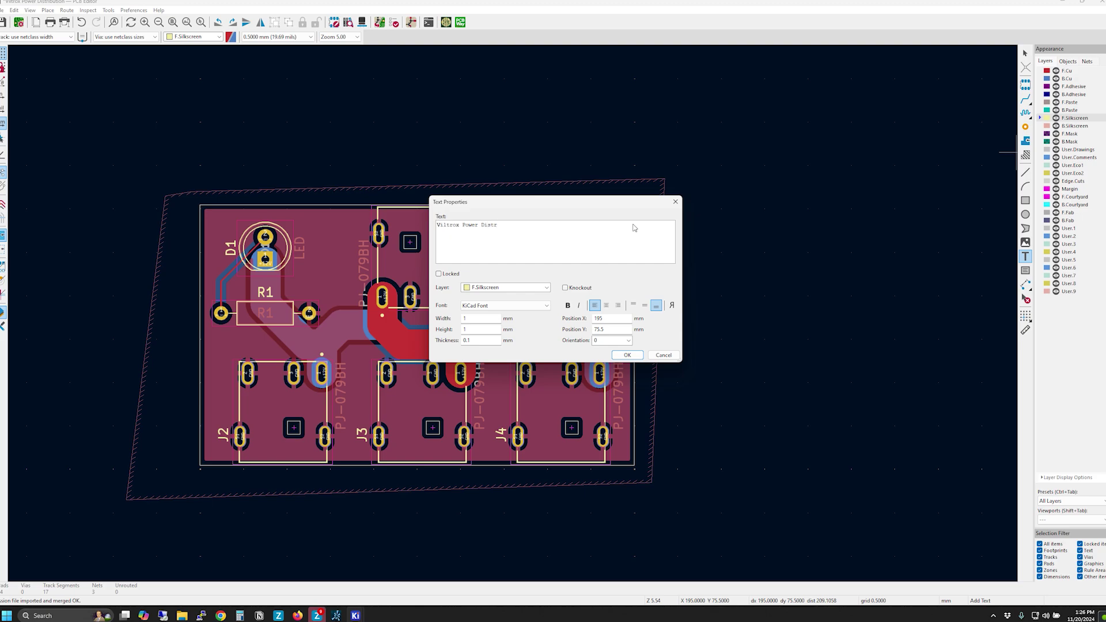
pyautogui.press('Return')
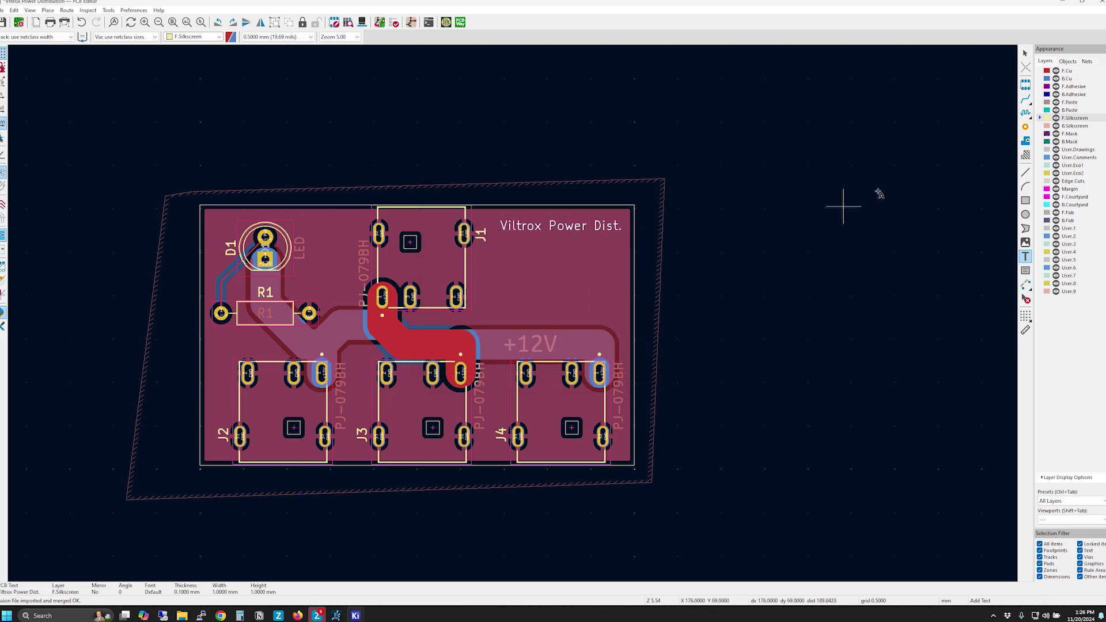
pyautogui.click(505, 246)
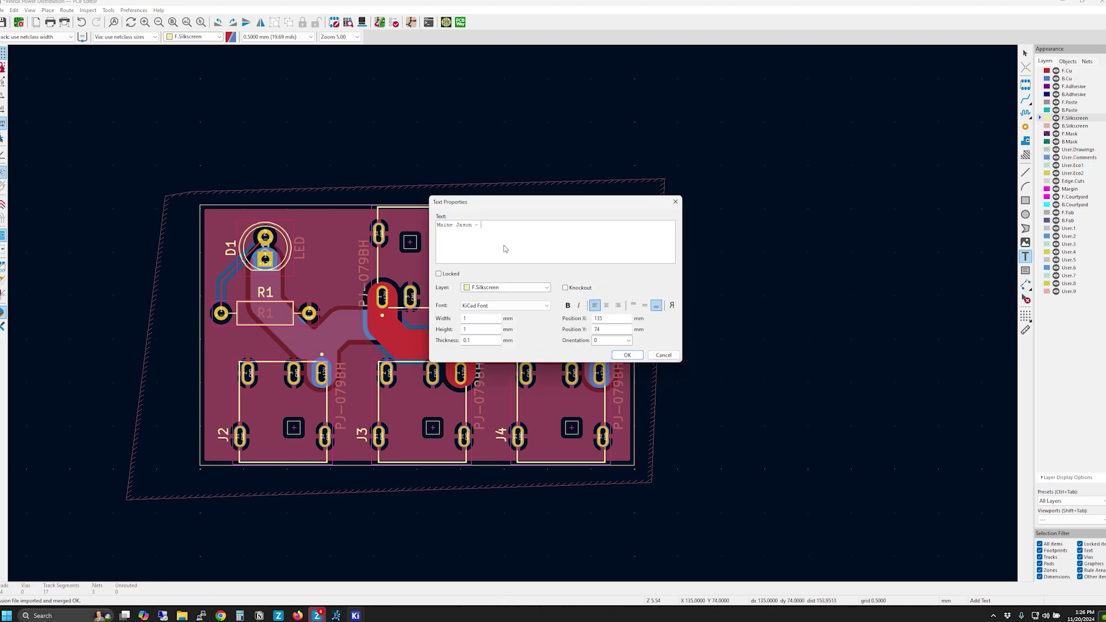
pyautogui.click(626, 355)
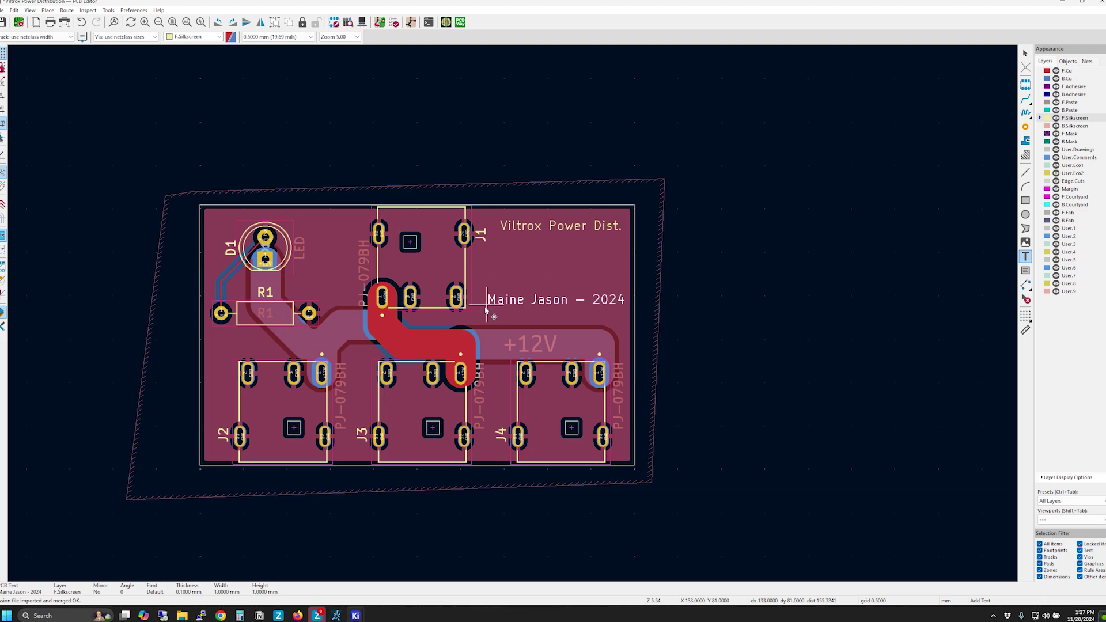
pyautogui.press('Escape')
pyautogui.moveTo(534, 231); pyautogui.dragTo(495, 242)
# Step: Search 'mou' and pick up the MountingHole_3.2mm_M3_Pad footprint
pyautogui.click(361, 22)
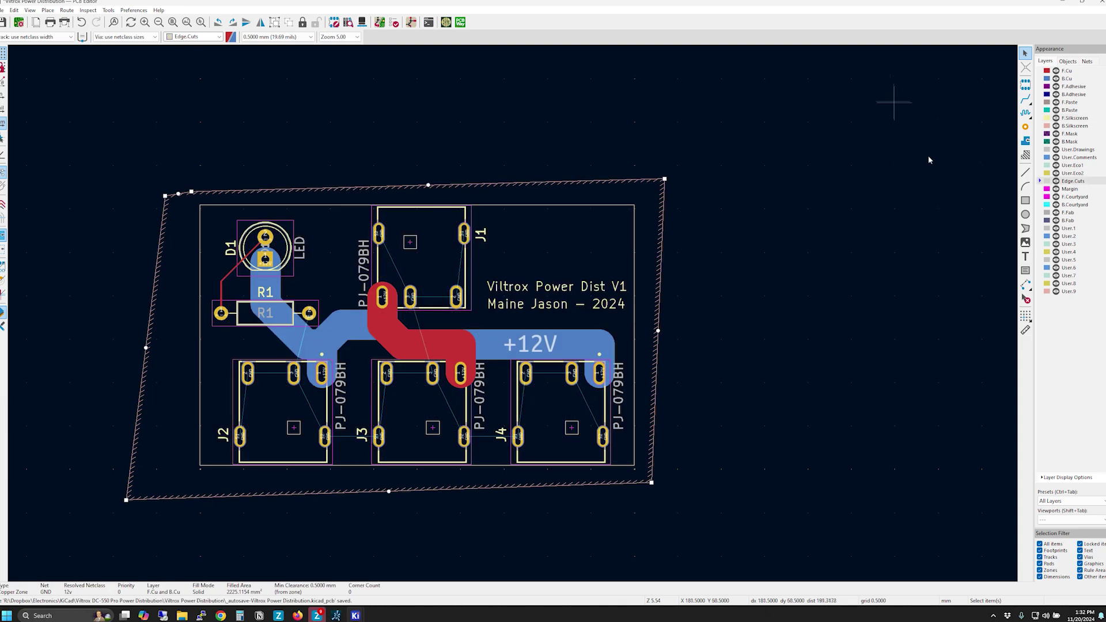
pyautogui.write('a')
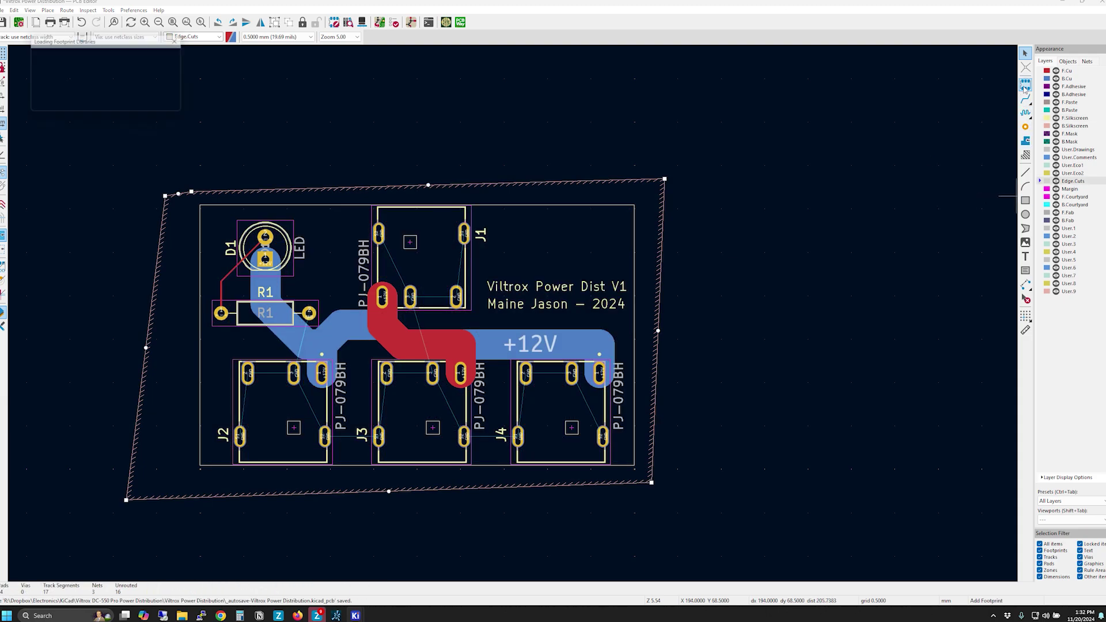
pyautogui.write('mou')
pyautogui.doubleClick(123, 79)
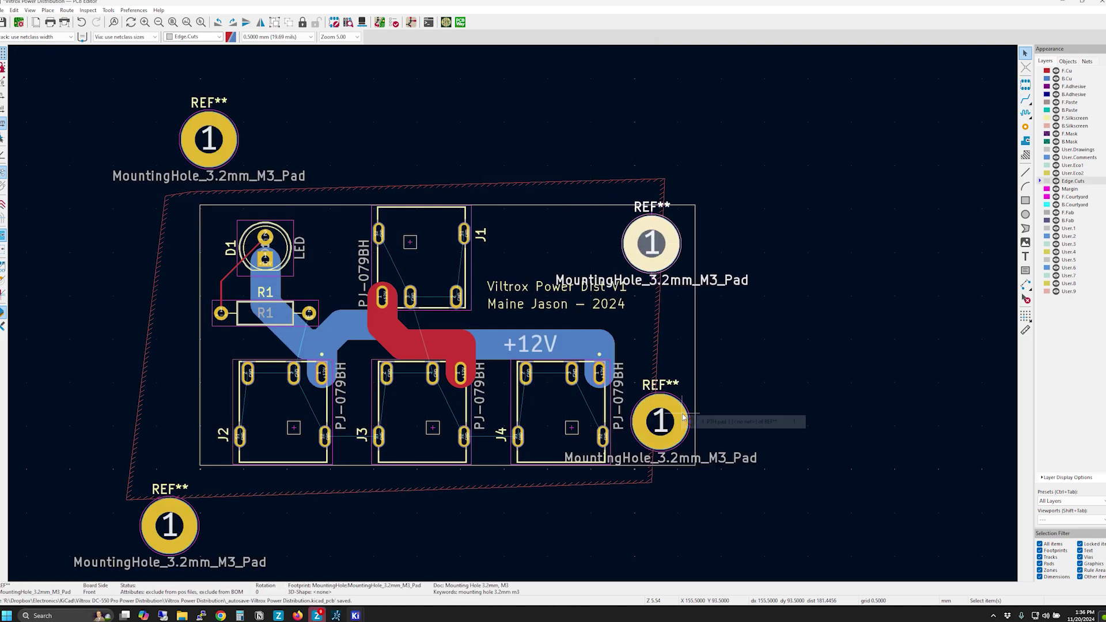
# Step: Set the top-right mounting hole in its corner and delete the unwanted extra items
pyautogui.rightClick(548, 172)
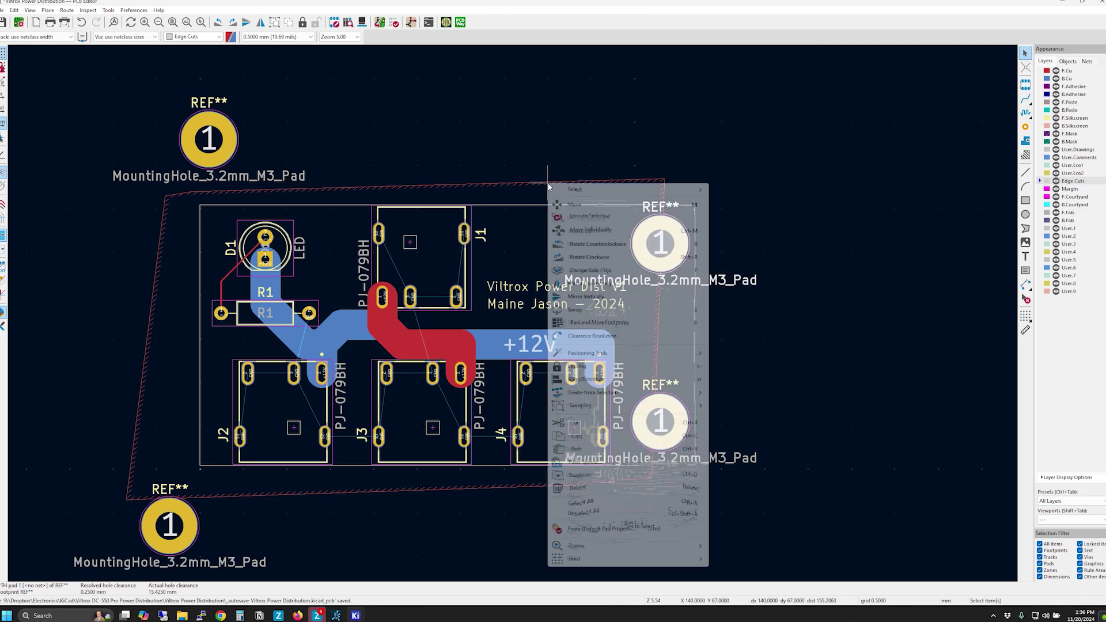
pyautogui.click(573, 230)
pyautogui.click(652, 212)
pyautogui.press('Delete')
pyautogui.click(659, 280)
pyautogui.press('Delete')
pyautogui.click(659, 458)
pyautogui.press('Delete')
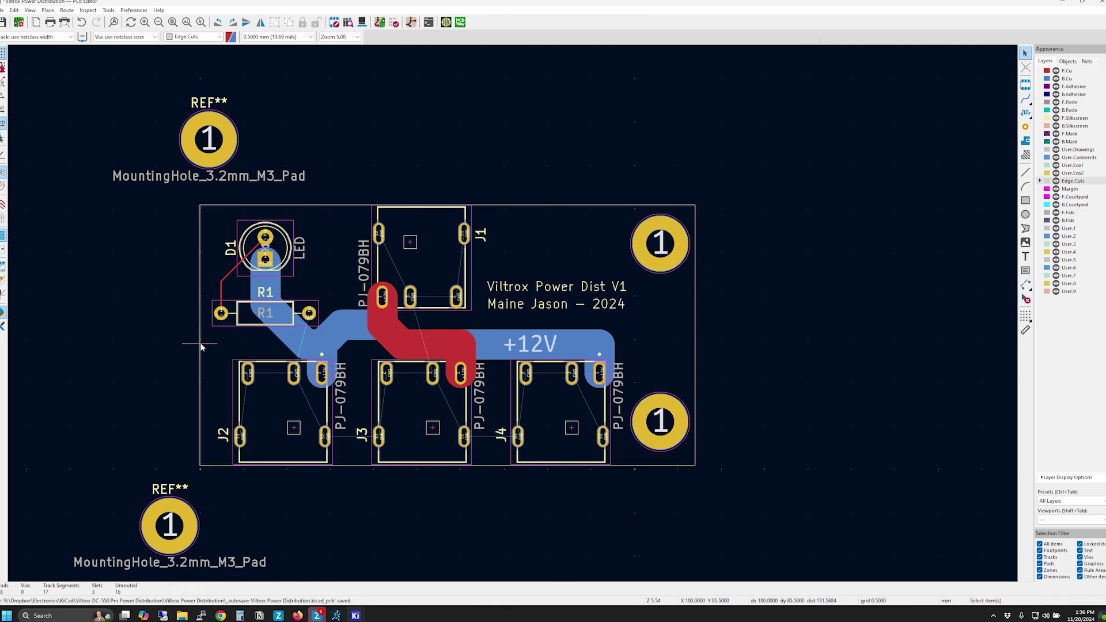
# Step: Widen the board's left edge and align two mounting holes vertically in the left corners
pyautogui.moveTo(200, 334); pyautogui.dragTo(157, 334)
pyautogui.click(209, 139)
pyautogui.press('m')
pyautogui.click(194, 248)
pyautogui.moveTo(167, 506); pyautogui.dragTo(194, 401)
pyautogui.rightClick(194, 401)
pyautogui.click(403, 475)
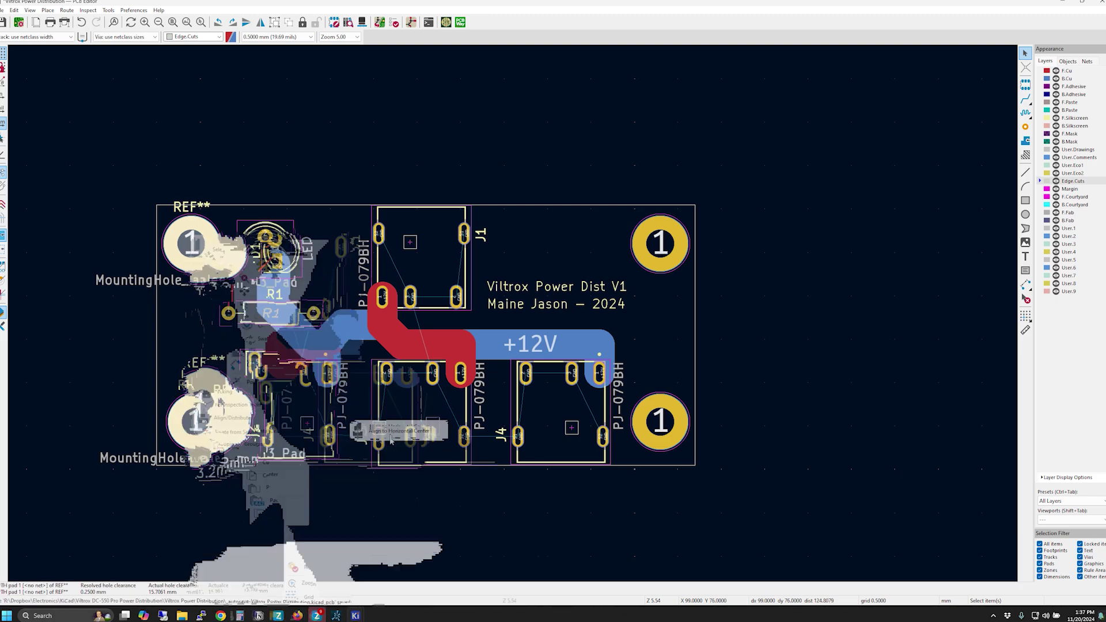
pyautogui.press('Delete')
pyautogui.moveTo(157, 335); pyautogui.dragTo(143, 335)
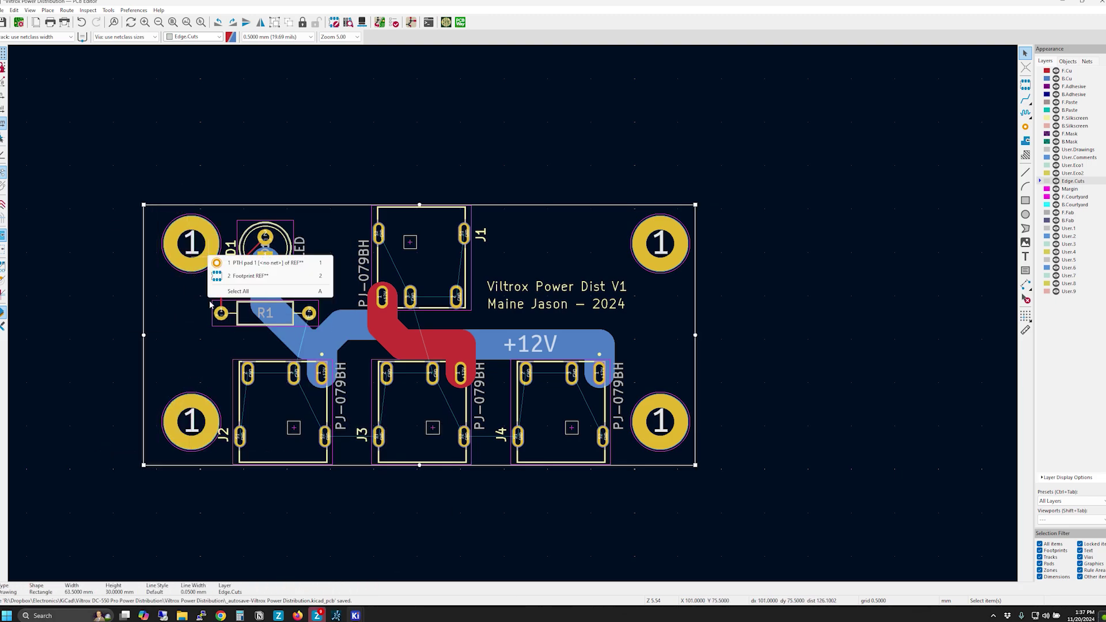
pyautogui.moveTo(241, 461); pyautogui.dragTo(155, 213)
pyautogui.moveTo(190, 421); pyautogui.dragTo(182, 420)
# Step: Align the right mounting holes vertically, refill the zone, and measure the top-hole spacing
pyautogui.moveTo(691, 197); pyautogui.dragTo(628, 467)
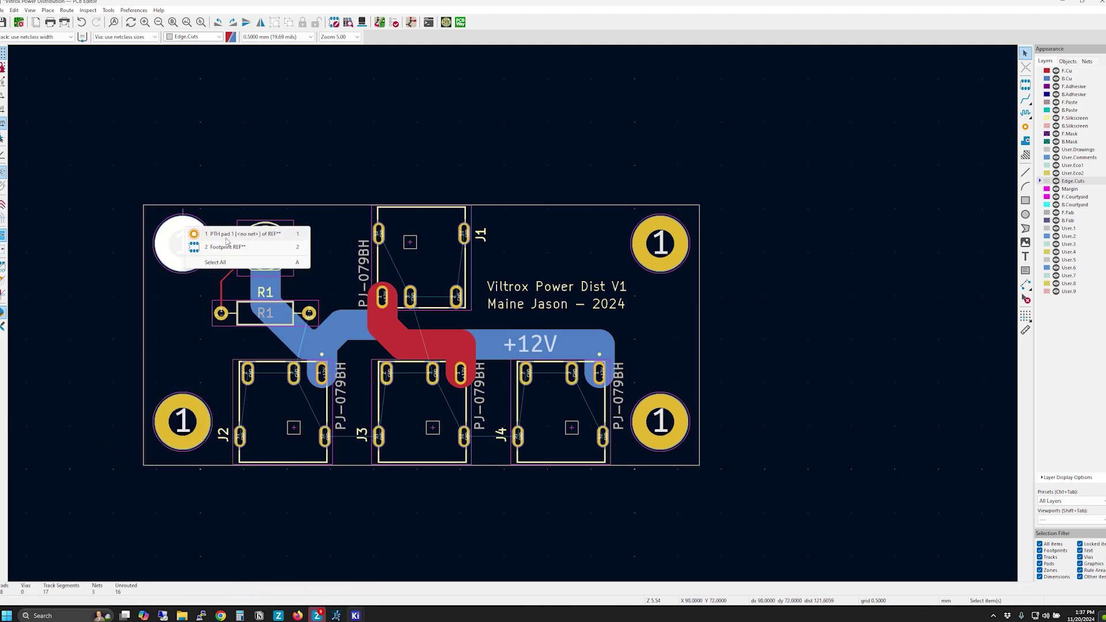
pyautogui.rightClick(666, 223)
pyautogui.moveTo(749, 405)
pyautogui.click(856, 462)
pyautogui.rightClick(773, 397)
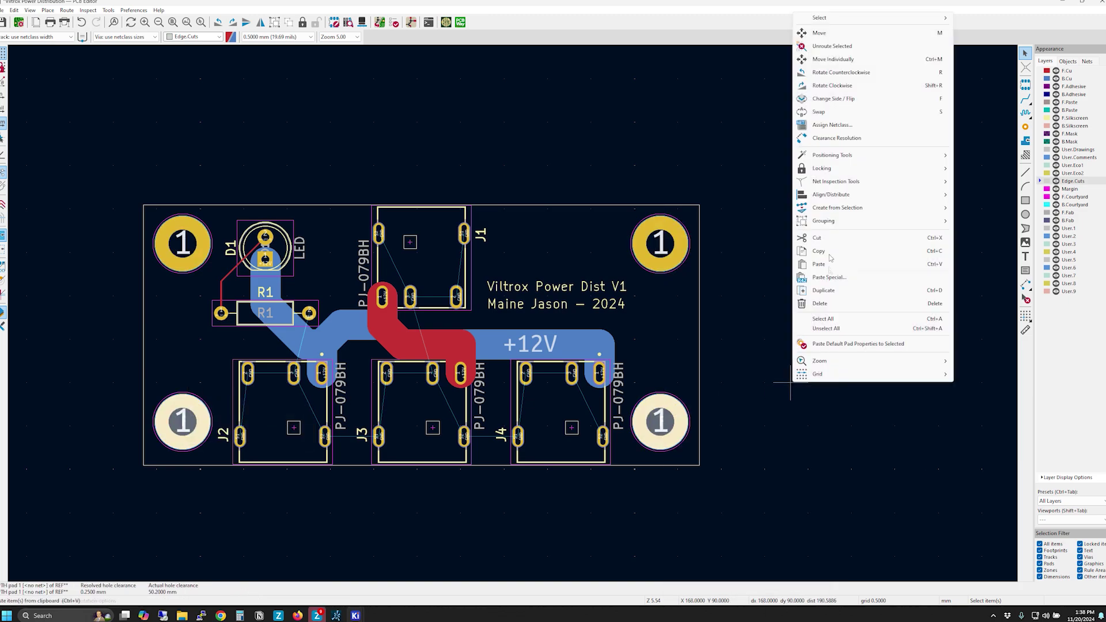
pyautogui.press('Escape')
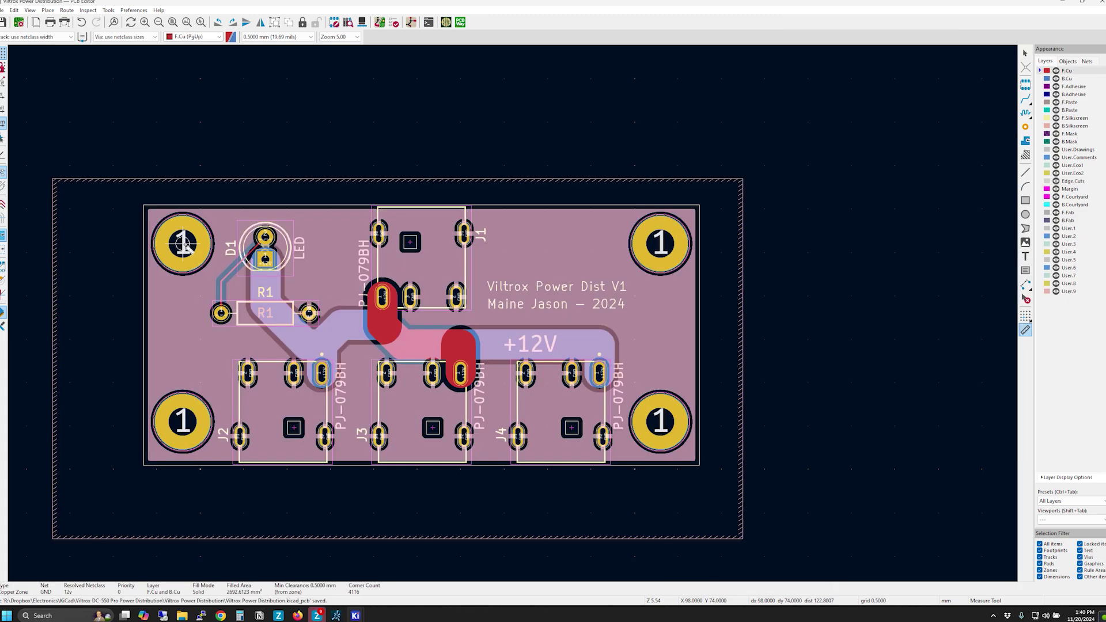
pyautogui.click(183, 244)
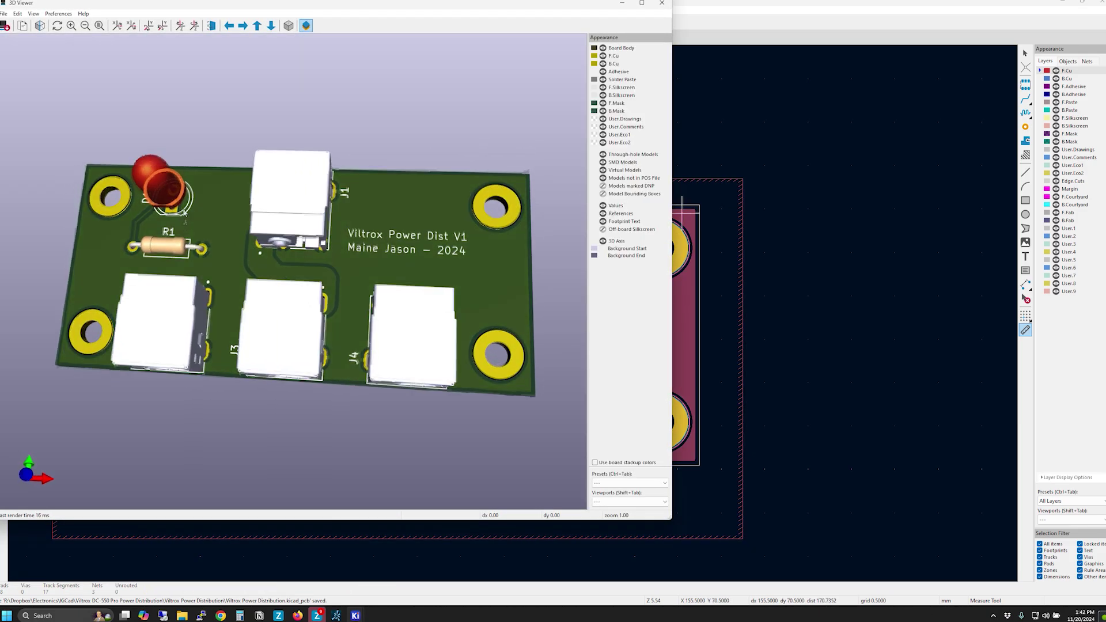
# Step: Orbit the populated board in the 3D preview, then close the viewer
pyautogui.moveTo(231, 196); pyautogui.dragTo(355, 308)
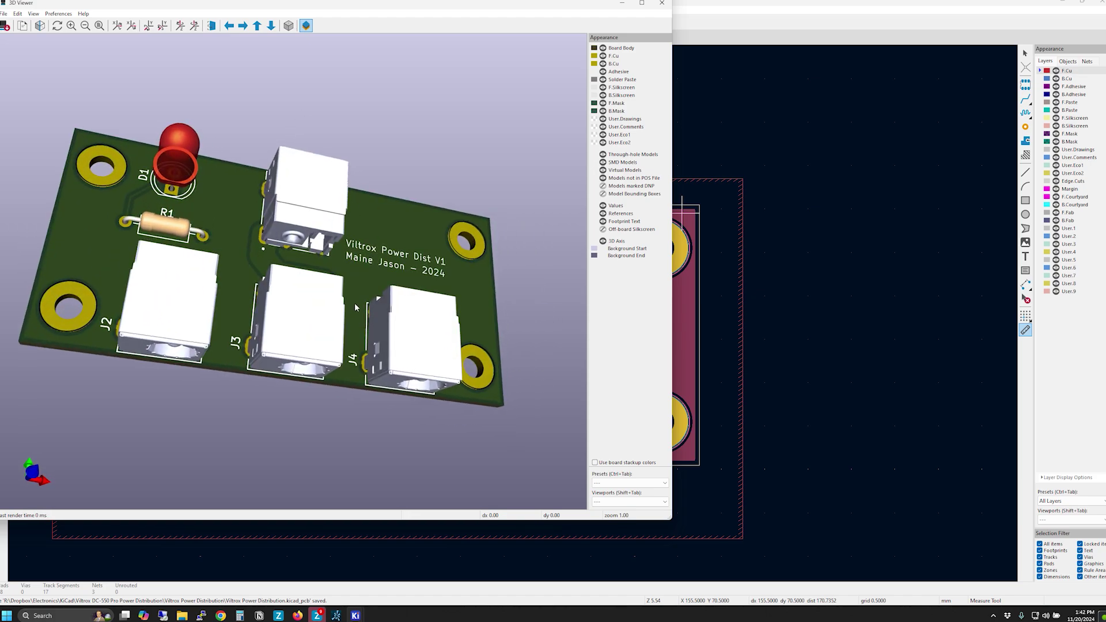
pyautogui.click(662, 5)
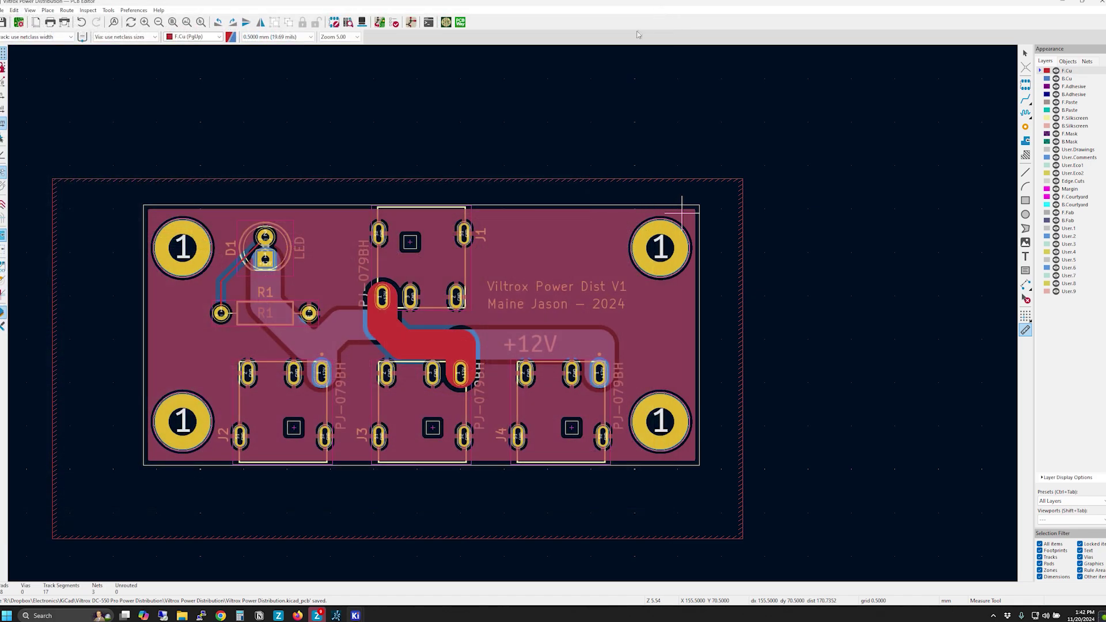
# Step: Send the board to PCBWay, set quantity to 10, save it to the cart and accept the notes
pyautogui.click(460, 23)
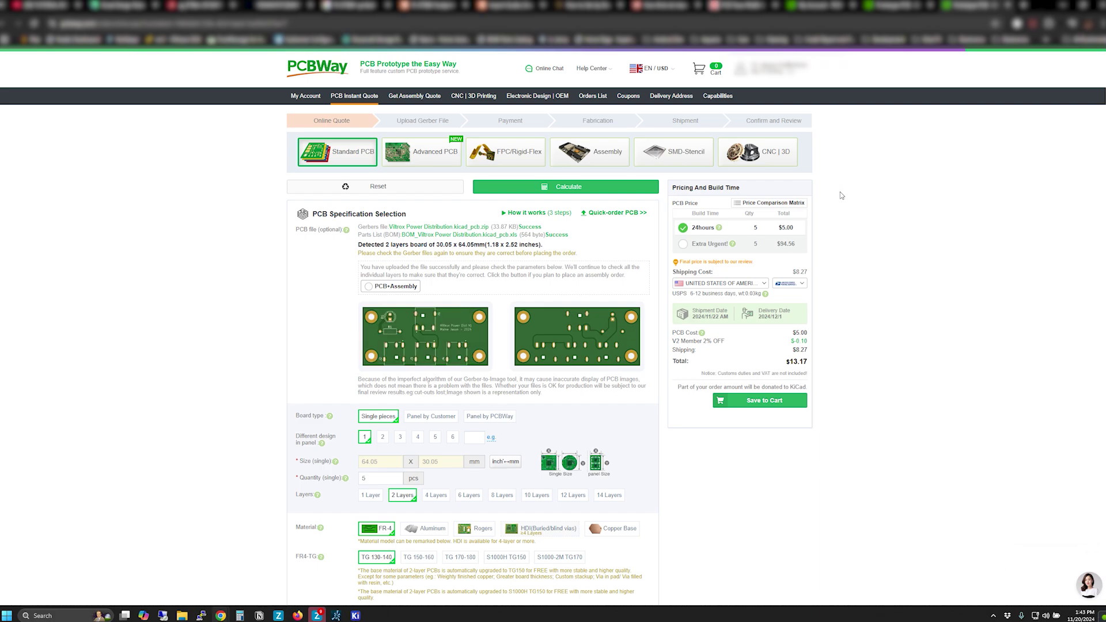
pyautogui.scroll(-3, 272, 345)
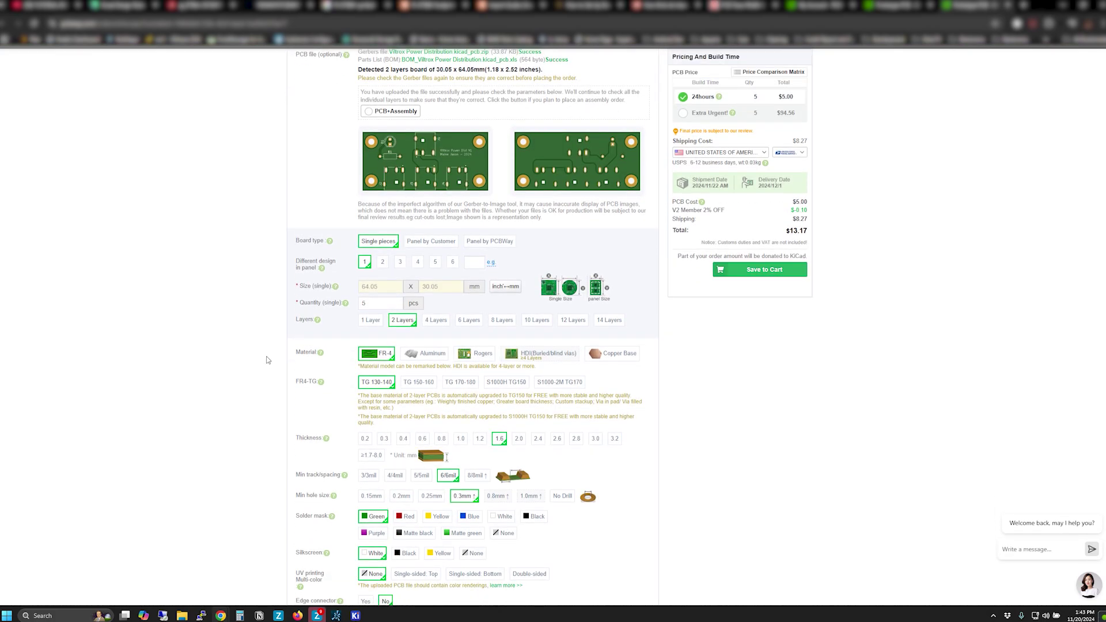
pyautogui.click(380, 306)
pyautogui.click(400, 317)
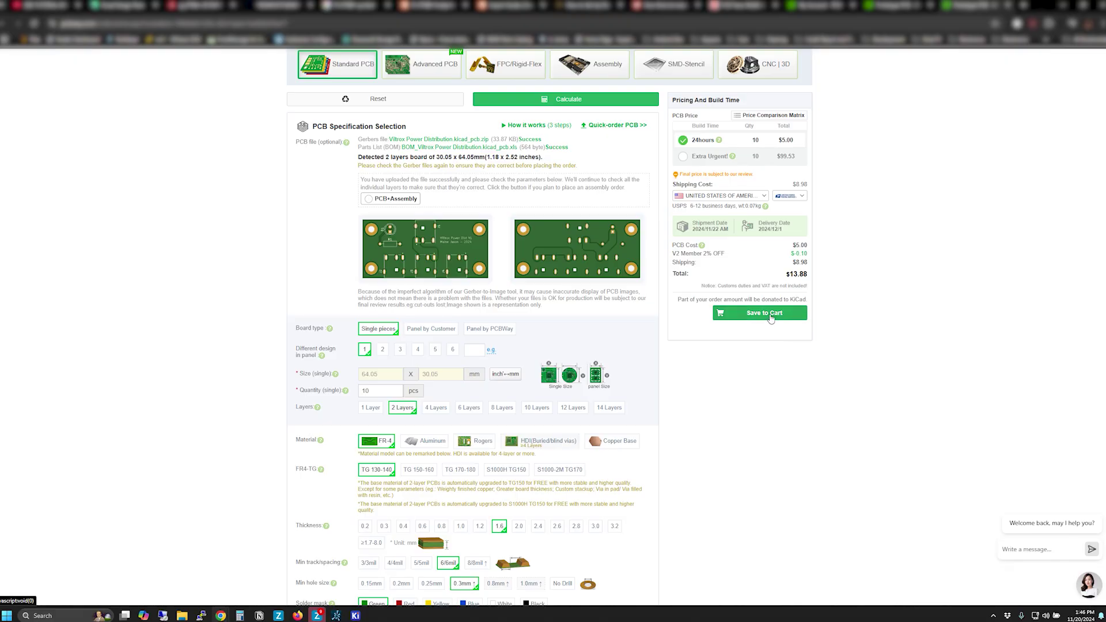
pyautogui.click(779, 313)
pyautogui.click(646, 389)
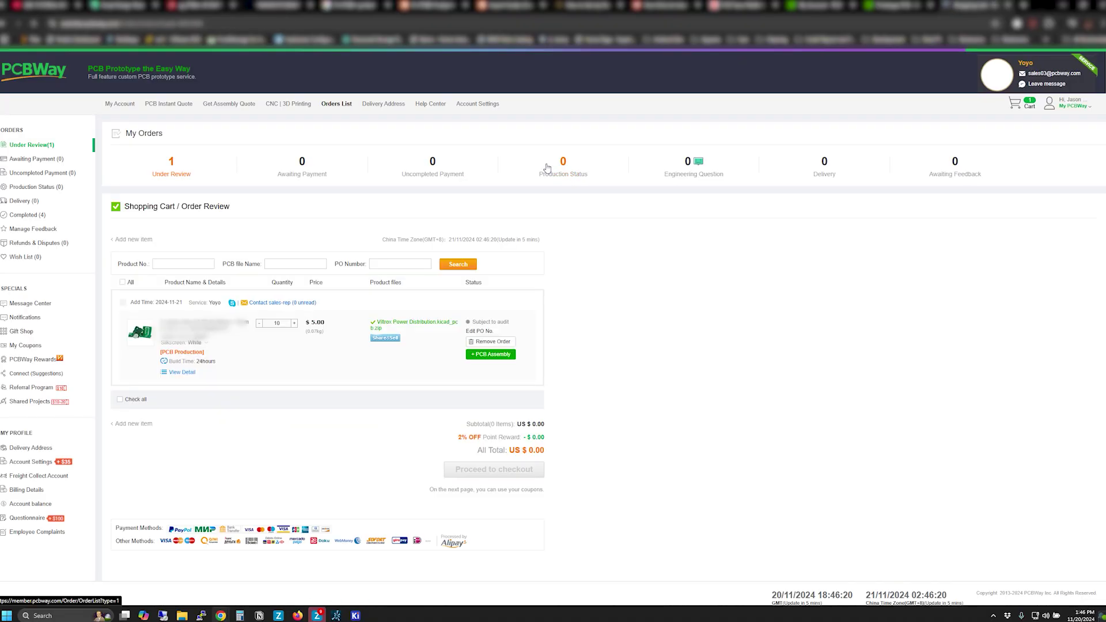
# Step: Check out the awaiting-payment PCBWay order and place it to reach payment
pyautogui.click(23, 159)
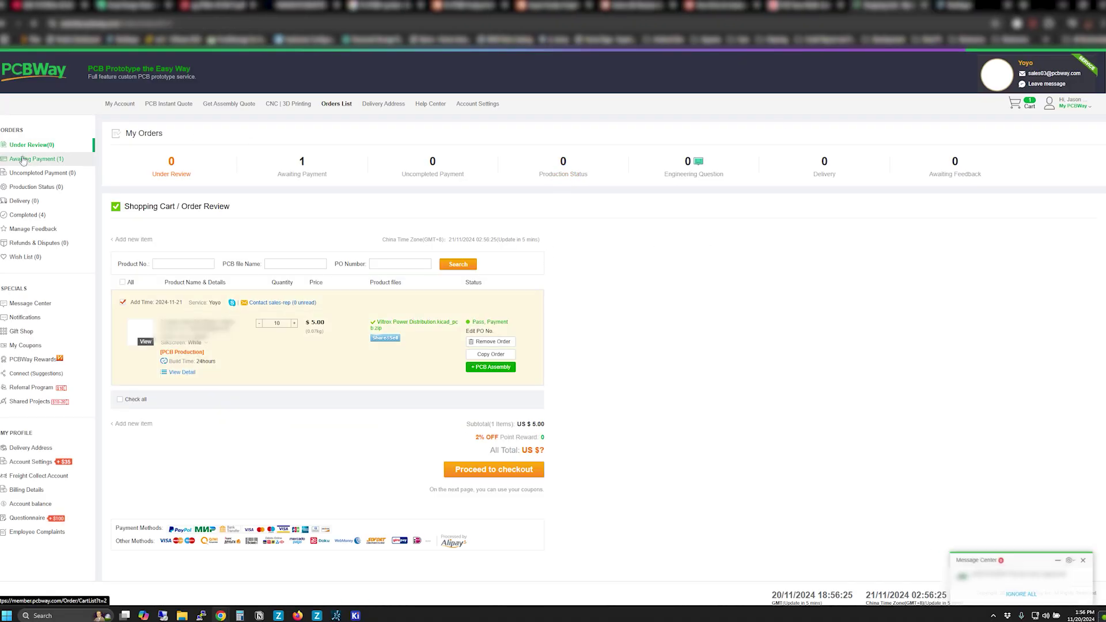
pyautogui.click(486, 469)
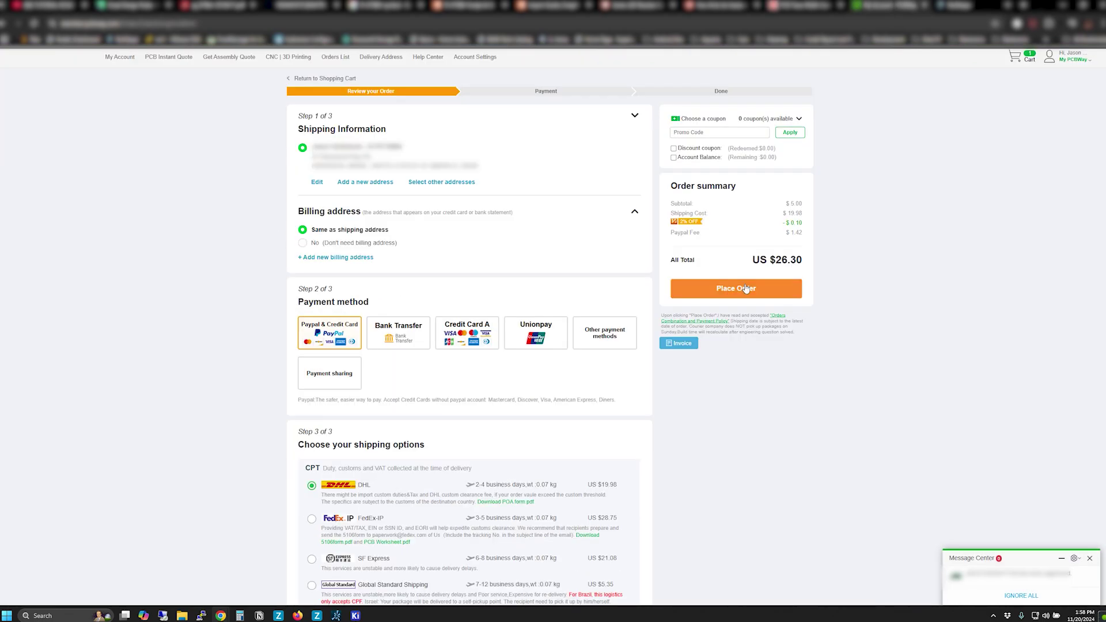
pyautogui.click(745, 288)
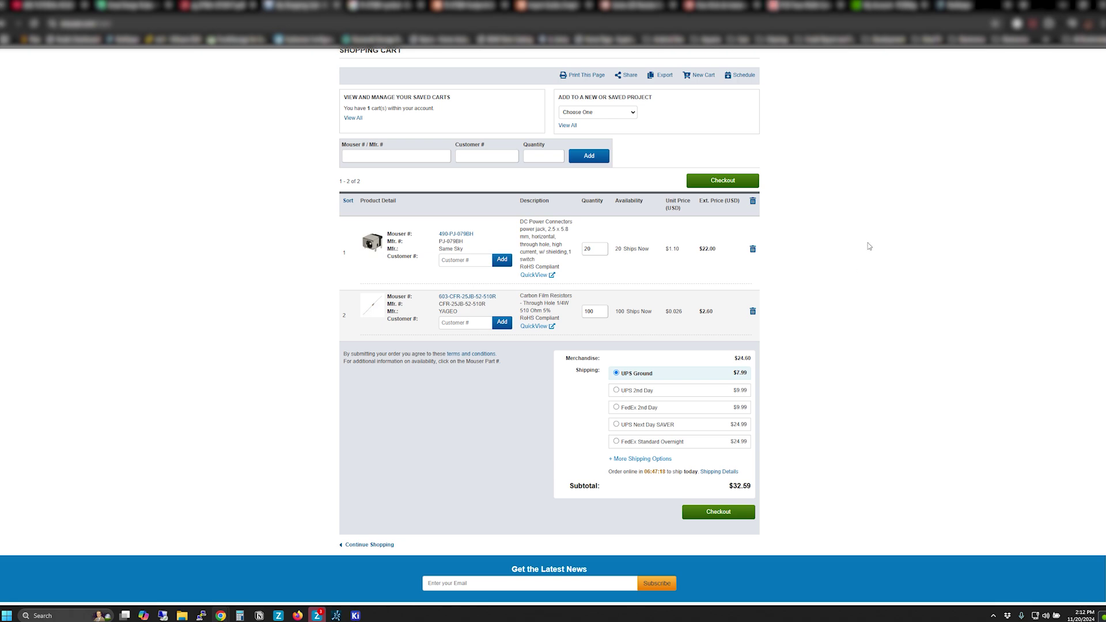
# Step: Check out the Mouser cart of PJ-079BH jacks and 510 Ohm resistors with UPS Ground shipping
pyautogui.click(718, 512)
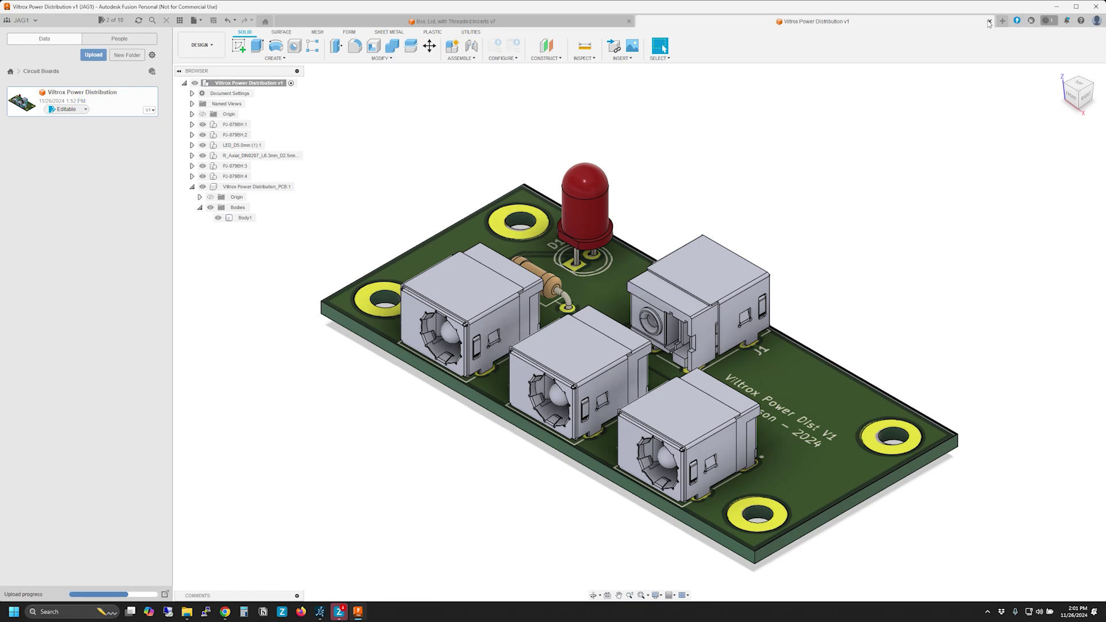
# Step: Close the PCB design, return to the box design, and hide Lid:1
pyautogui.click(989, 22)
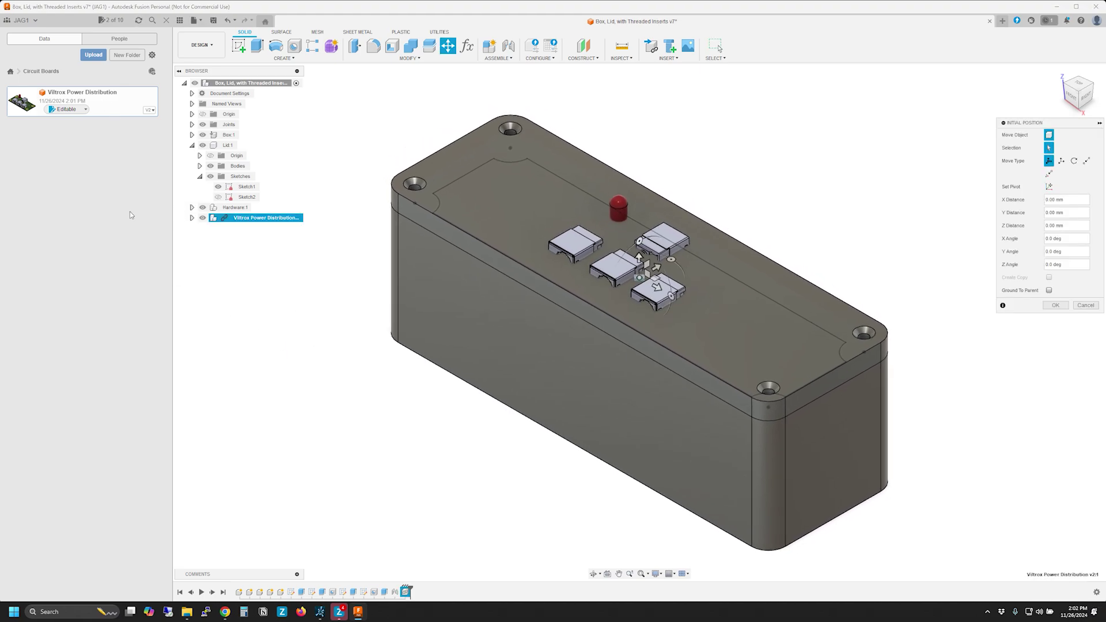
pyautogui.click(204, 146)
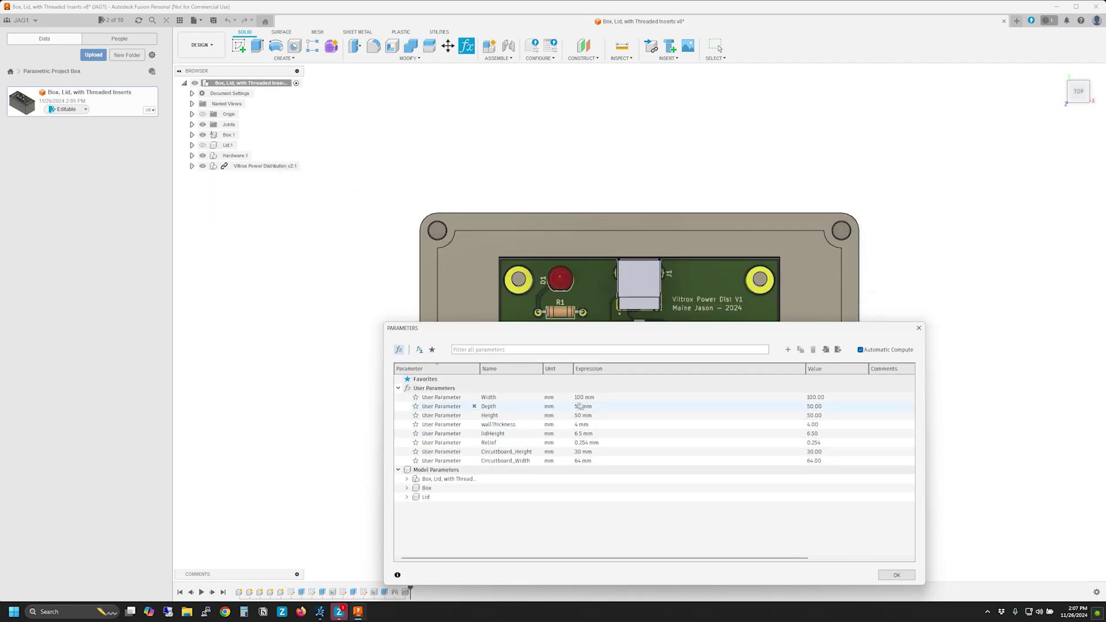
# Step: Change the box's Width parameter to 90 mm and close the Parameters window
pyautogui.click(673, 397)
pyautogui.write('90')
pyautogui.press('Return')
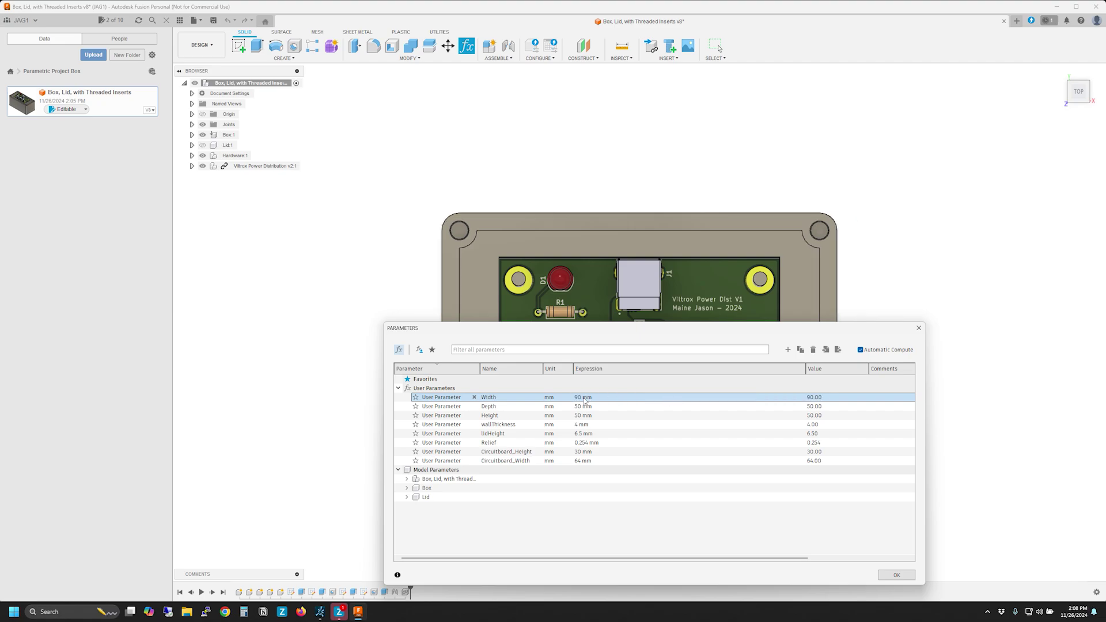
pyautogui.moveTo(637, 328); pyautogui.dragTo(672, 91)
pyautogui.click(954, 92)
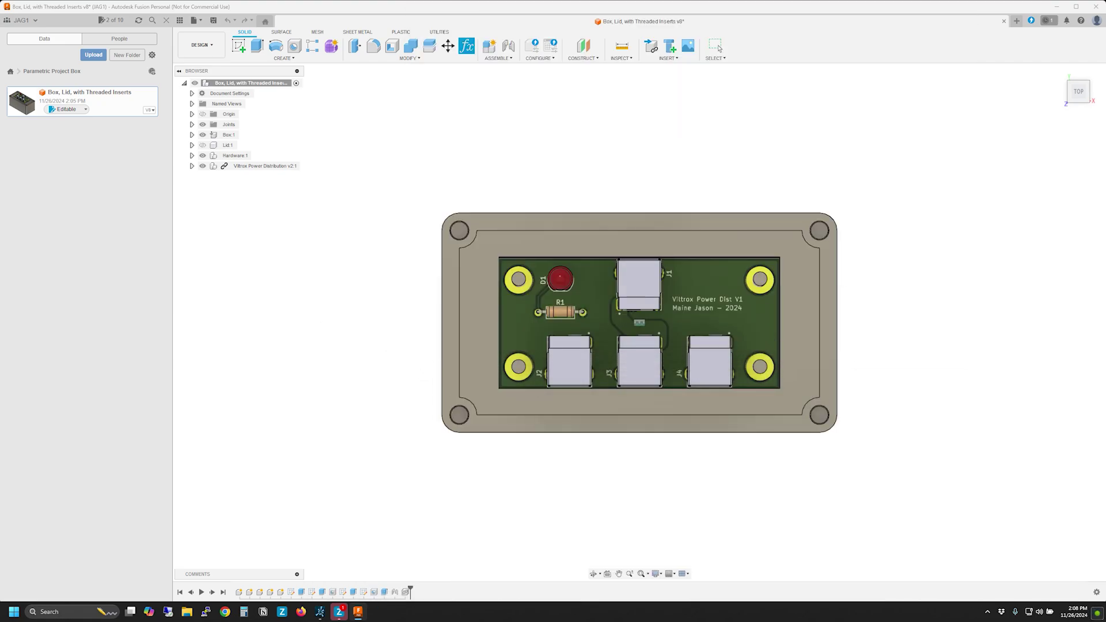
pyautogui.keyDown('shift'); pyautogui.moveTo(898, 339); pyautogui.dragTo(896, 247, button='middle'); pyautogui.keyUp('shift')
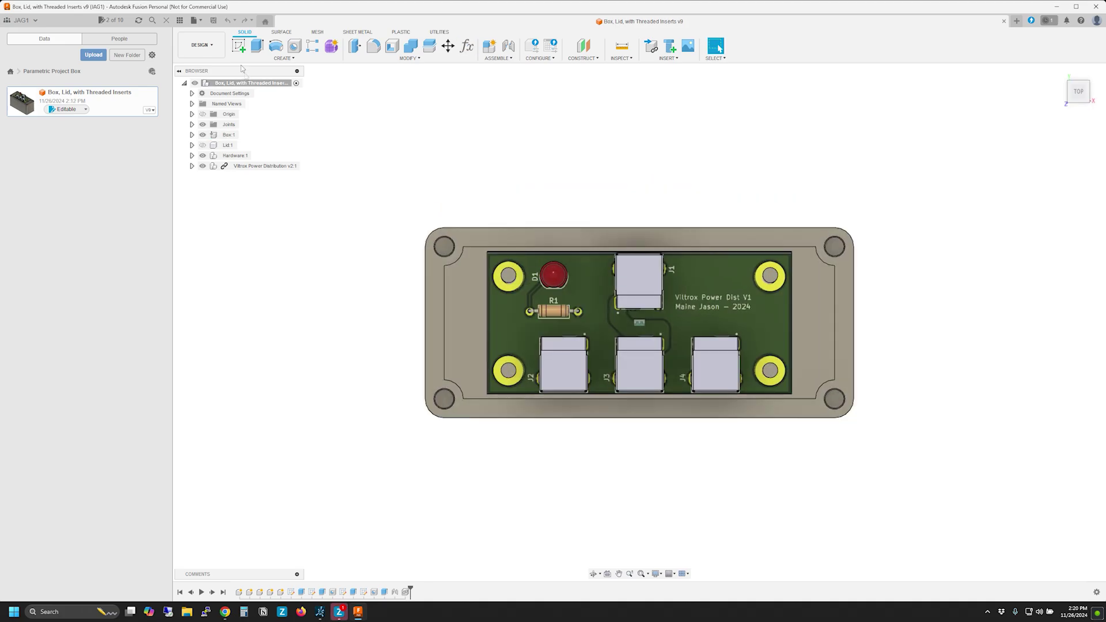
# Step: Start a sketch on the box face and project the PCB outline, keeping only the mounting circles
pyautogui.click(238, 46)
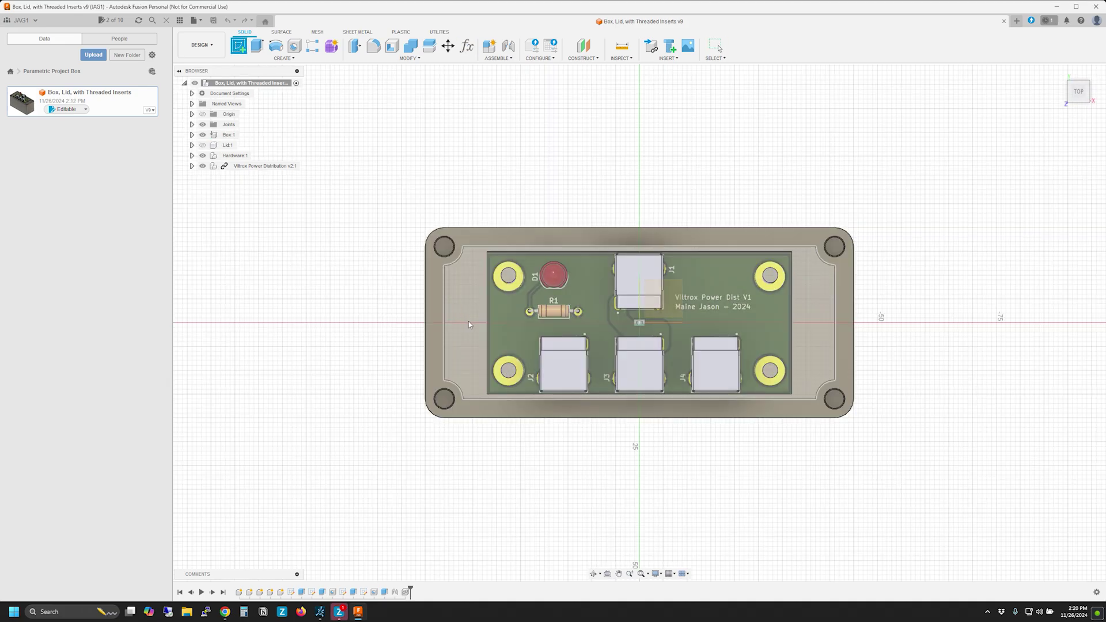
pyautogui.click(468, 320)
pyautogui.press('p')
pyautogui.click(584, 287)
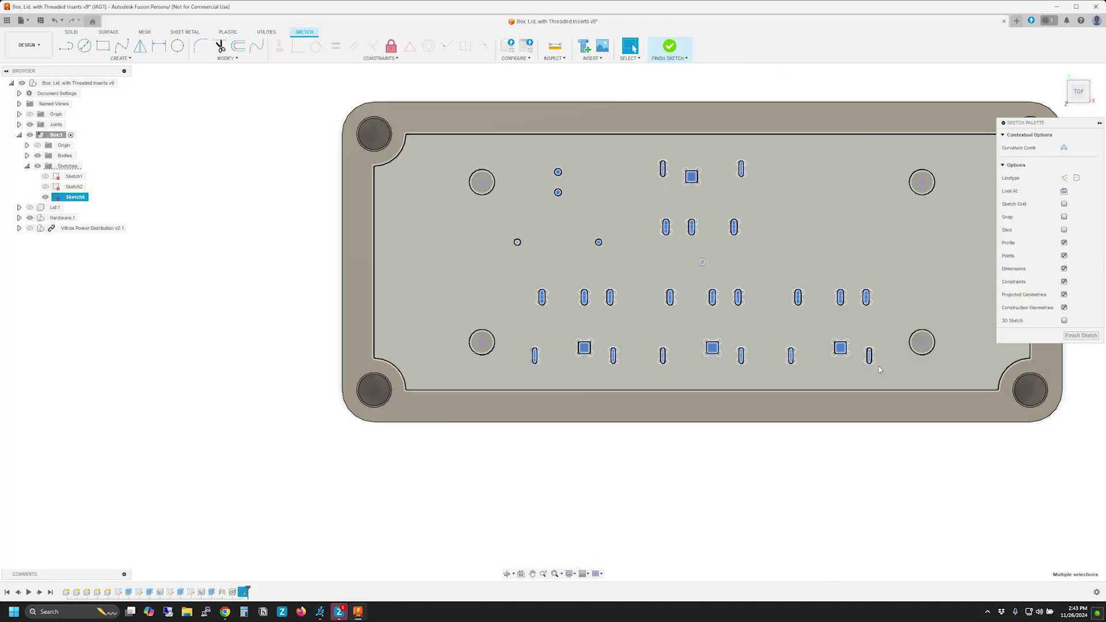
pyautogui.press('Delete')
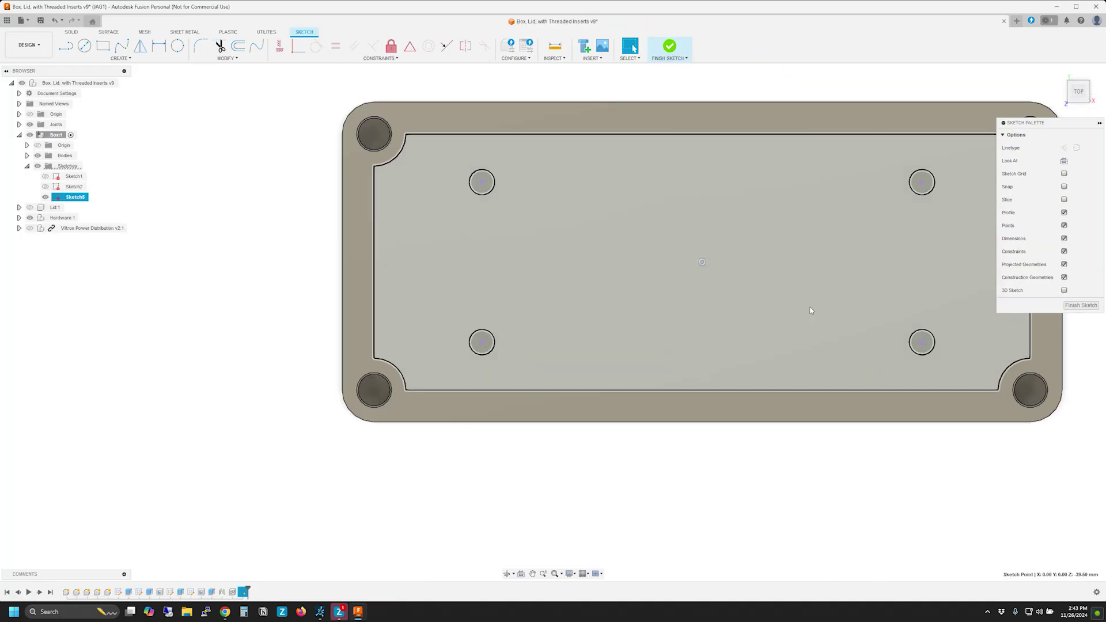
pyautogui.click(492, 181)
pyautogui.click(933, 180)
pyautogui.click(933, 342)
pyautogui.click(504, 336)
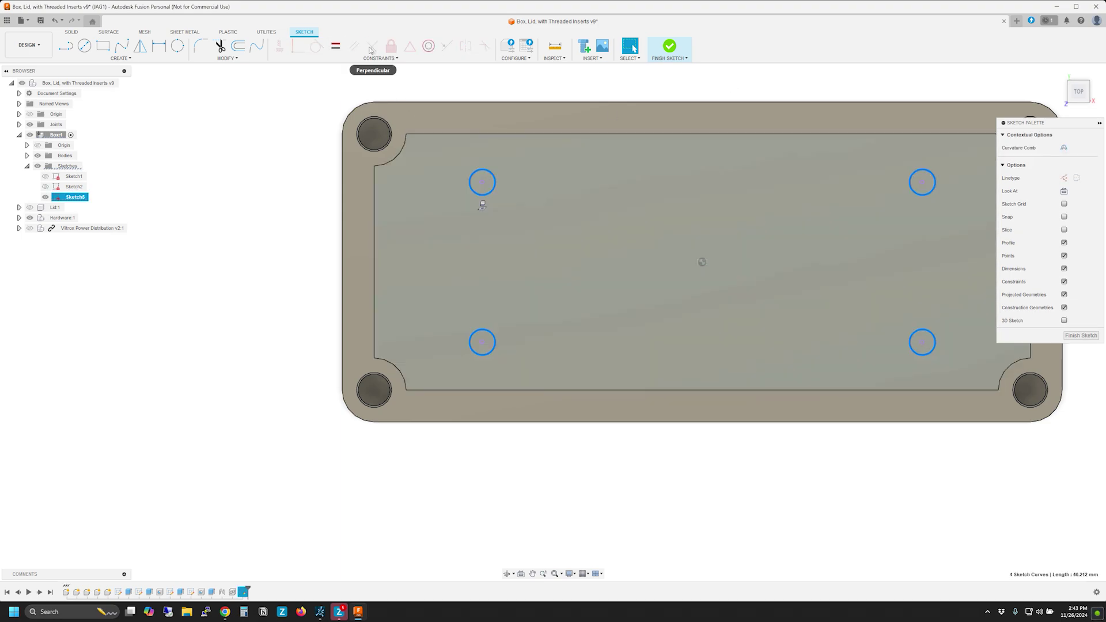
# Step: Offset all four mounting circles outward by 2 mm
pyautogui.press('o')
pyautogui.click(484, 194)
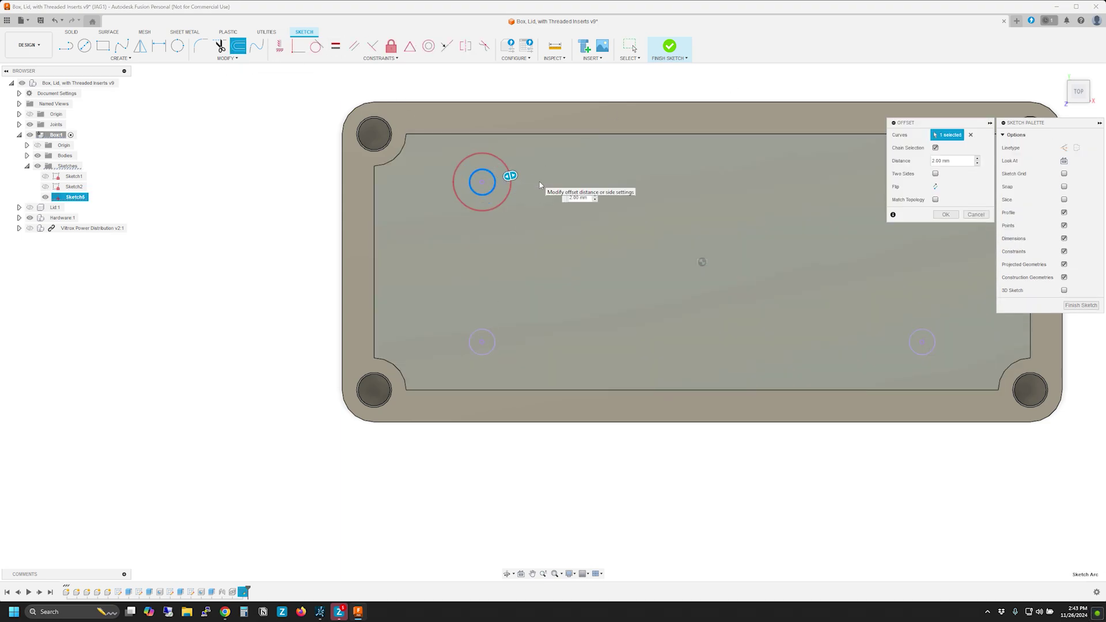
pyautogui.click(945, 214)
pyautogui.press('Return')
pyautogui.click(484, 354)
pyautogui.press('Return')
pyautogui.press('Return')
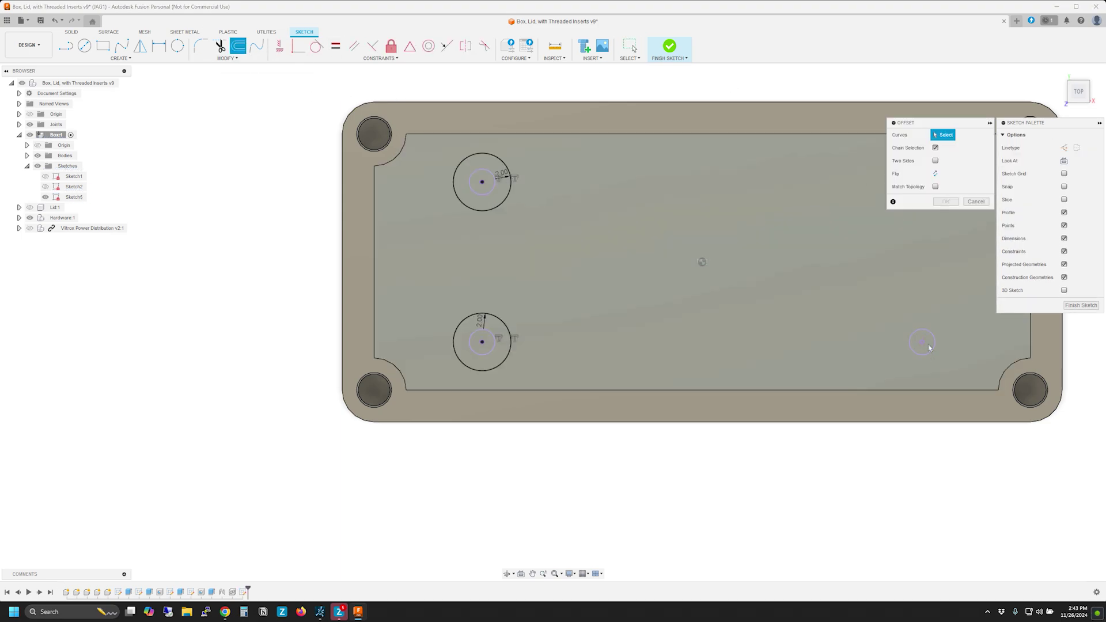
pyautogui.click(928, 347)
pyautogui.press('Return')
pyautogui.press('Return')
pyautogui.moveTo(928, 346); pyautogui.dragTo(735, 349, button='middle')
pyautogui.click(734, 202)
pyautogui.press('Return')
pyautogui.moveTo(735, 203); pyautogui.dragTo(844, 216, button='middle')
# Step: Draw lines from the inner walls to flank each offset circle, then finish the sketch
pyautogui.press('l')
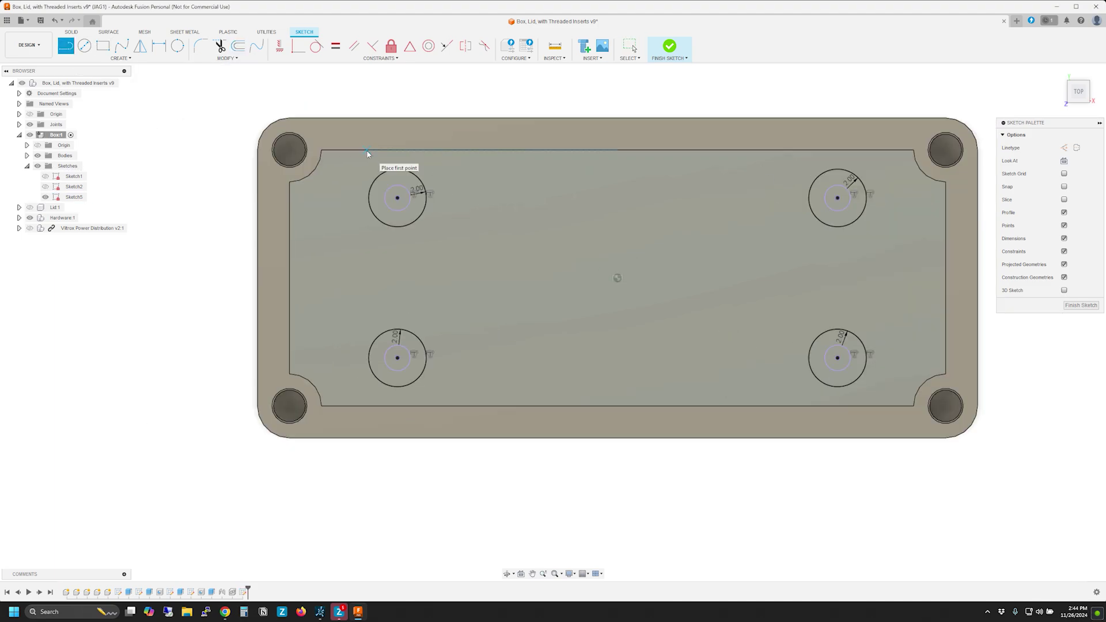
pyautogui.click(366, 151)
pyautogui.click(367, 226)
pyautogui.press('Escape')
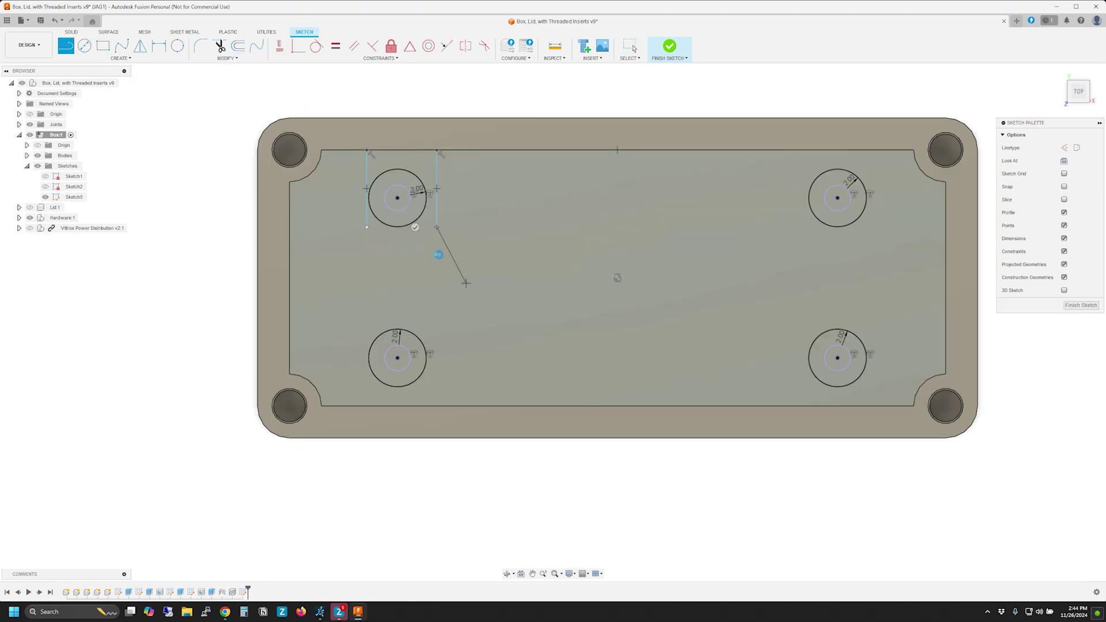
pyautogui.press('Escape')
pyautogui.click(226, 52)
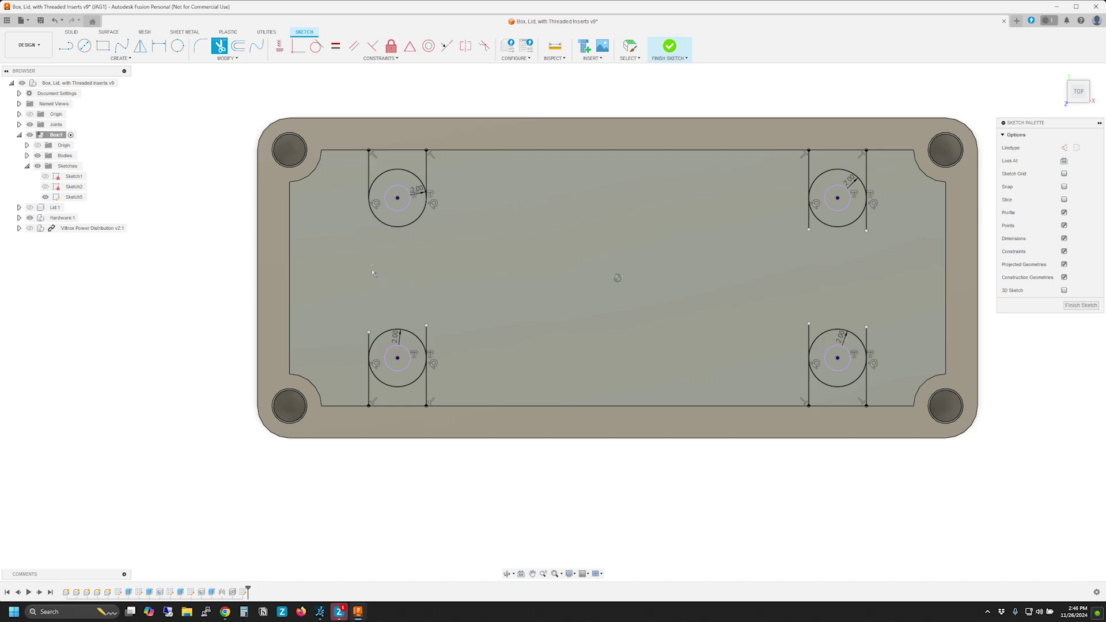
pyautogui.keyDown('shift'); pyautogui.moveTo(867, 223); pyautogui.dragTo(576, 248, button='middle'); pyautogui.keyUp('shift')
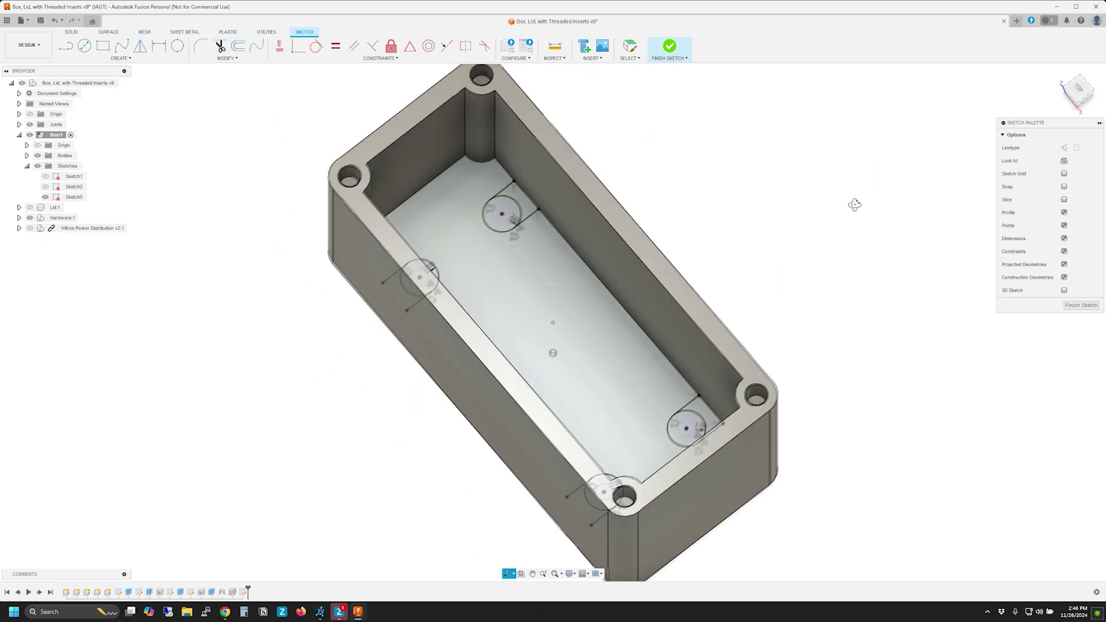
# Step: Extrude the tab and ring profiles around the circles into standoff tabs
pyautogui.press('e')
pyautogui.click(449, 222)
pyautogui.click(442, 249)
pyautogui.click(717, 333)
pyautogui.click(704, 366)
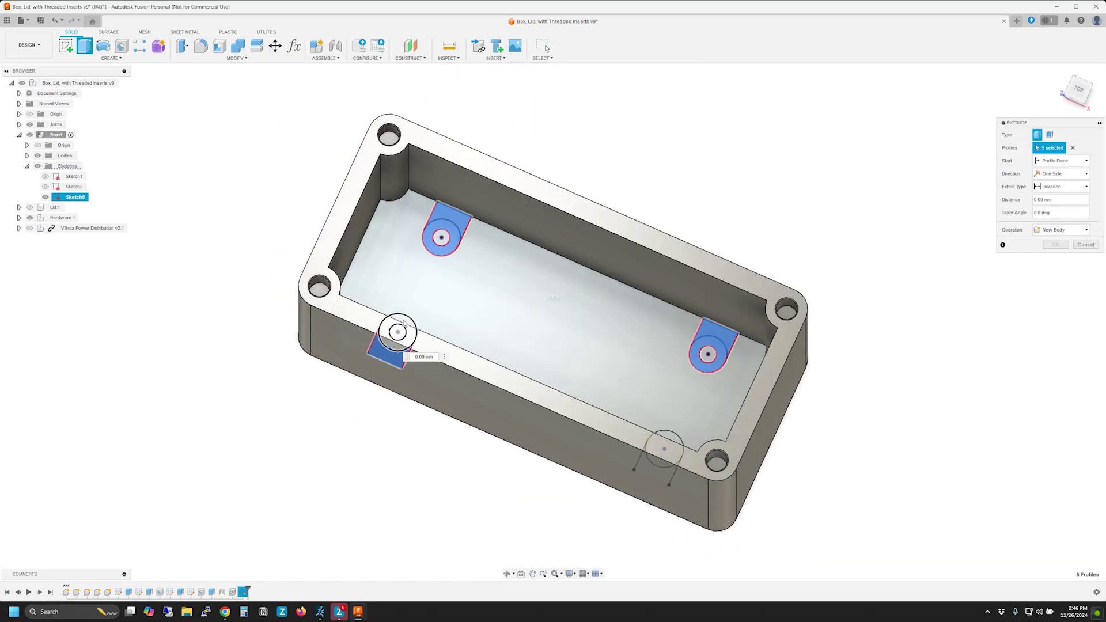
pyautogui.click(664, 449)
pyautogui.press('Return')
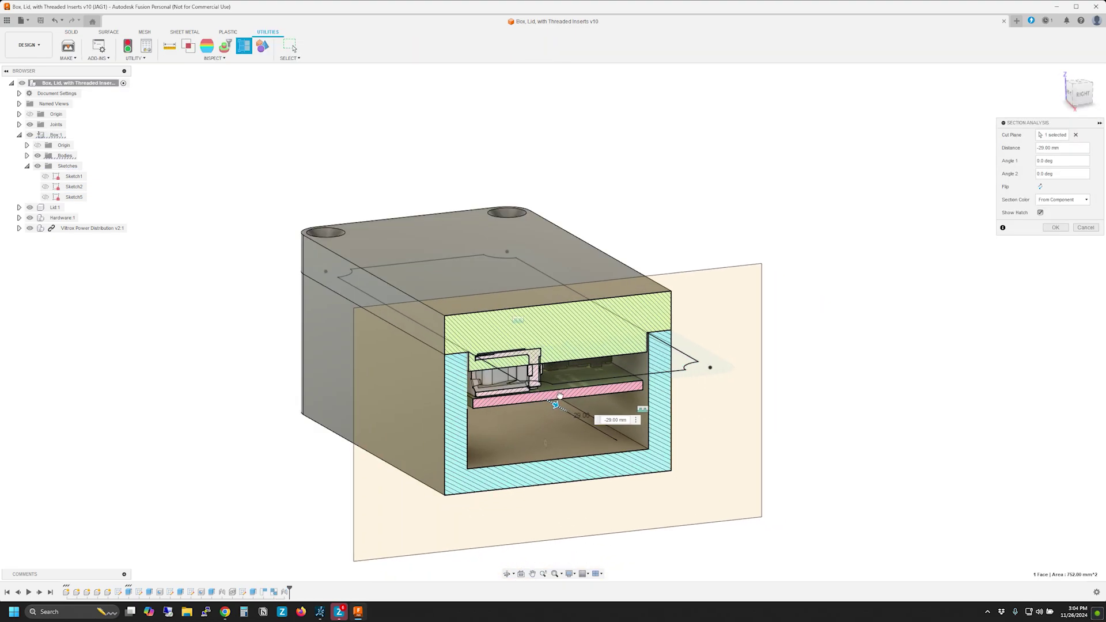
pyautogui.click(1077, 93)
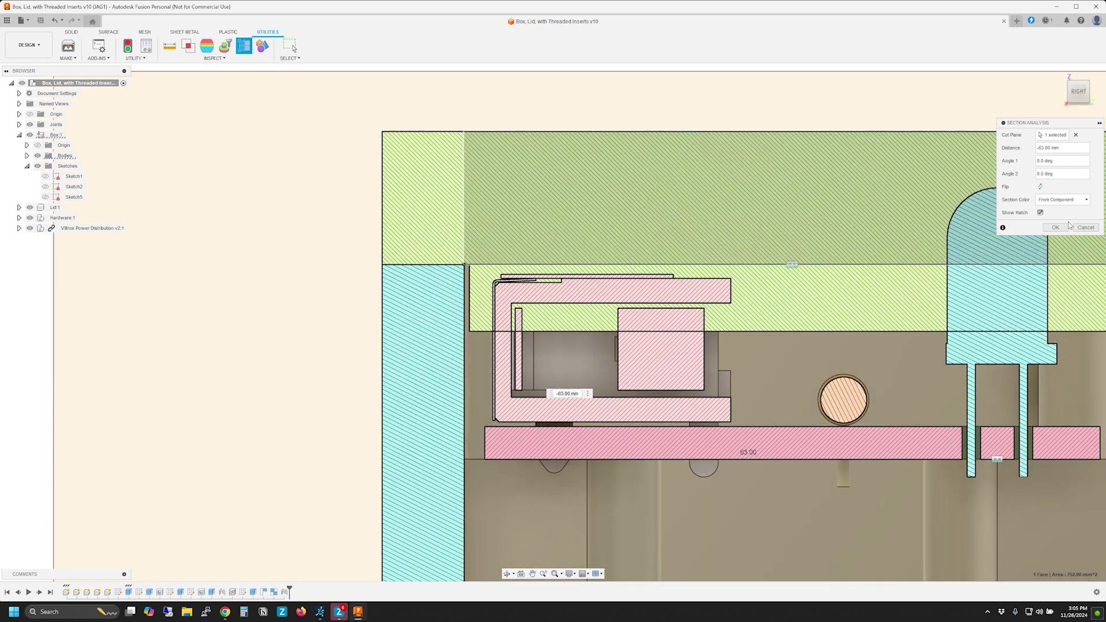
# Step: Add a section analysis through the enclosure and review the model parameters
pyautogui.click(1055, 228)
pyautogui.hotkey('ctrl', 'shift', 'p')
pyautogui.moveTo(864, 78); pyautogui.dragTo(245, 58)
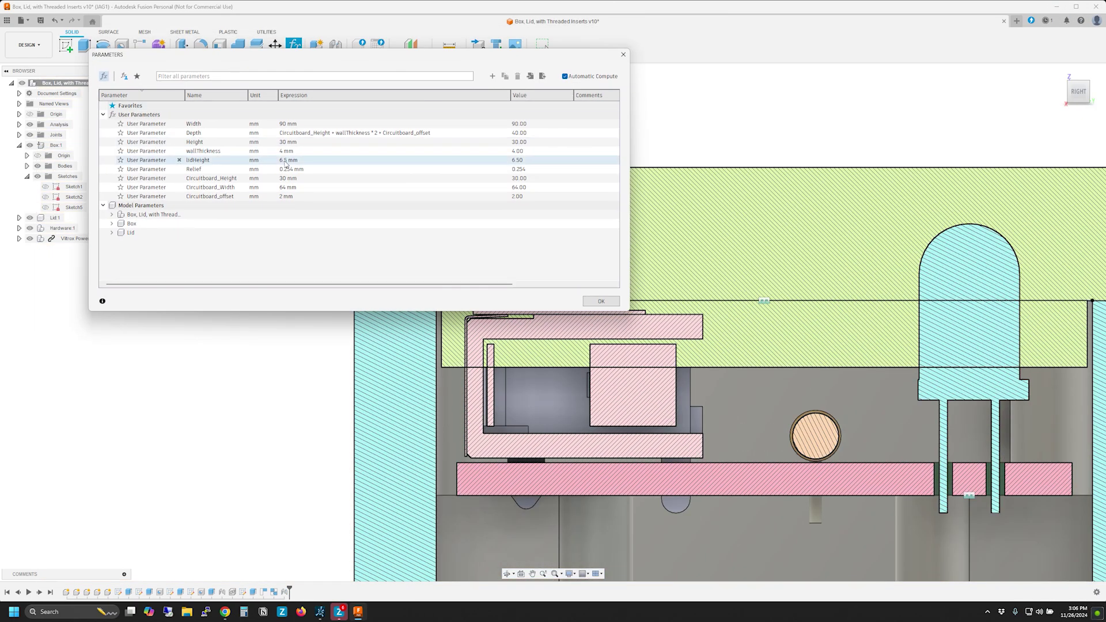
pyautogui.click(601, 302)
pyautogui.scroll(-5, 558, 436)
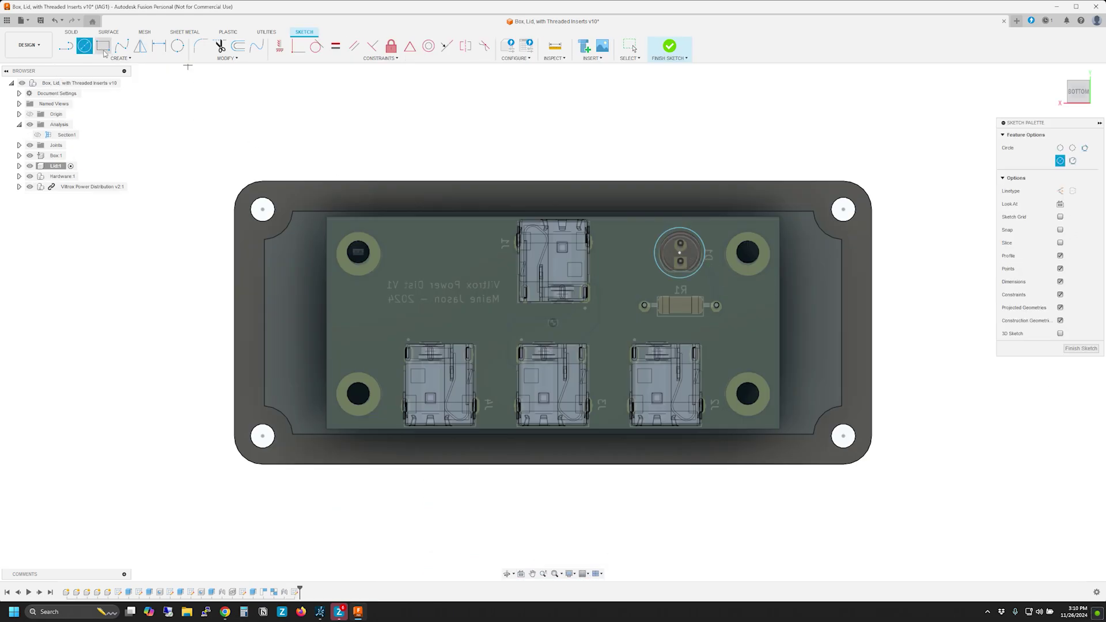
# Step: Sketch a circle on the lid over the LED and finish the sketch
pyautogui.press('Escape')
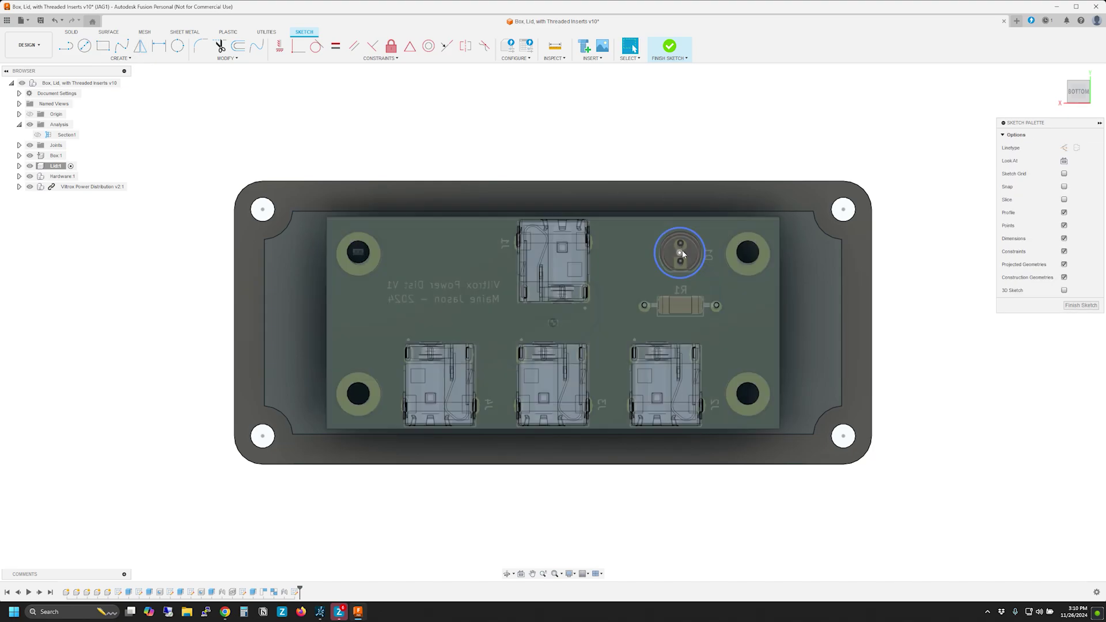
pyautogui.rightClick(680, 257)
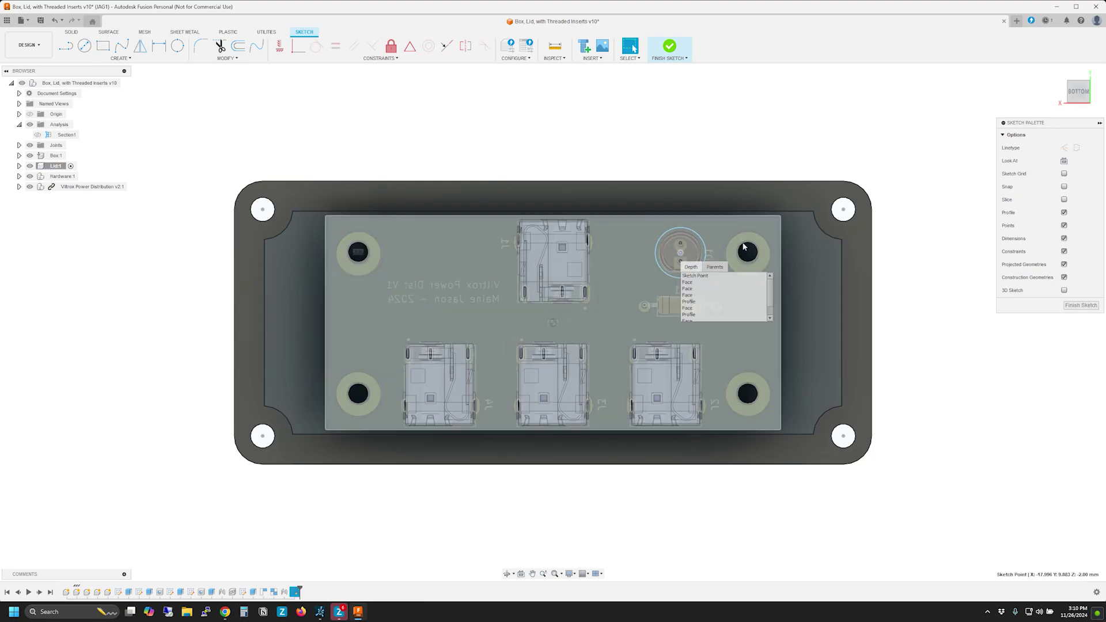
pyautogui.click(727, 268)
pyautogui.moveTo(726, 268)
pyautogui.keyDown('shift'); pyautogui.mouseDown(button='middle')
pyautogui.moveTo(841, 205)
pyautogui.moveTo(814, 229)
pyautogui.moveTo(852, 222)
pyautogui.mouseUp(button='middle'); pyautogui.keyUp('shift')
pyautogui.press('e')
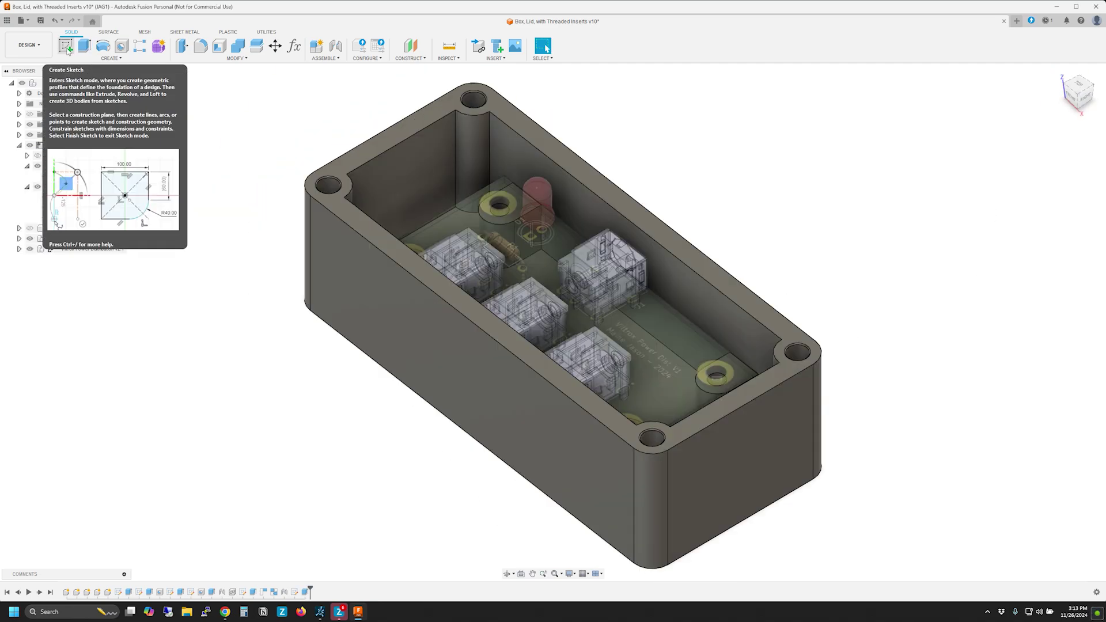
# Step: Sketch a rectangle around the first front jack and copy it over the other jacks
pyautogui.click(67, 51)
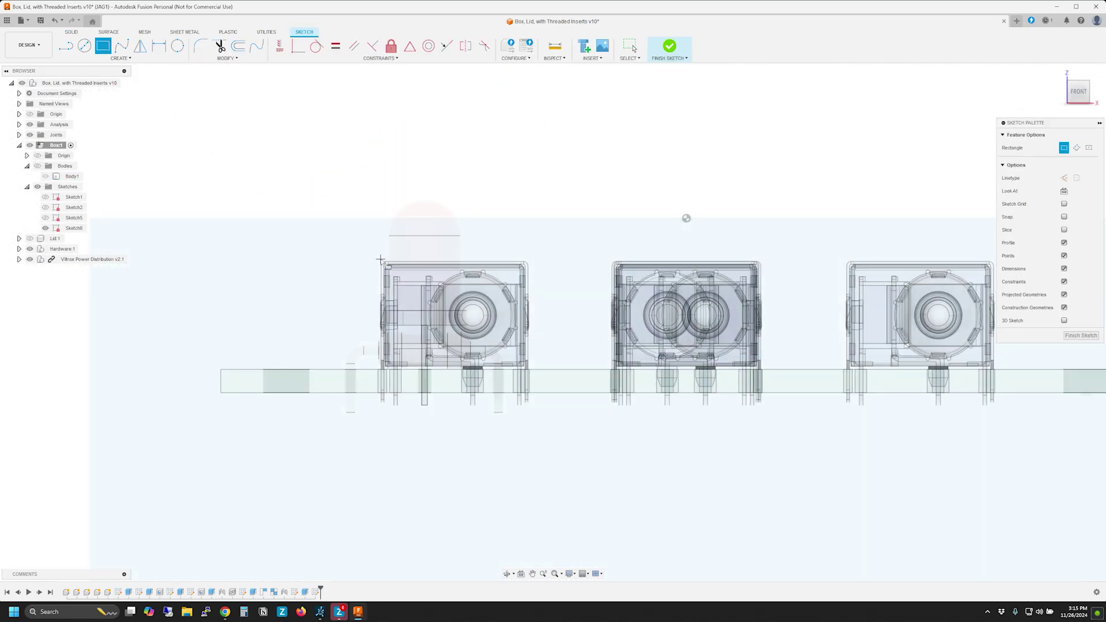
pyautogui.click(380, 260)
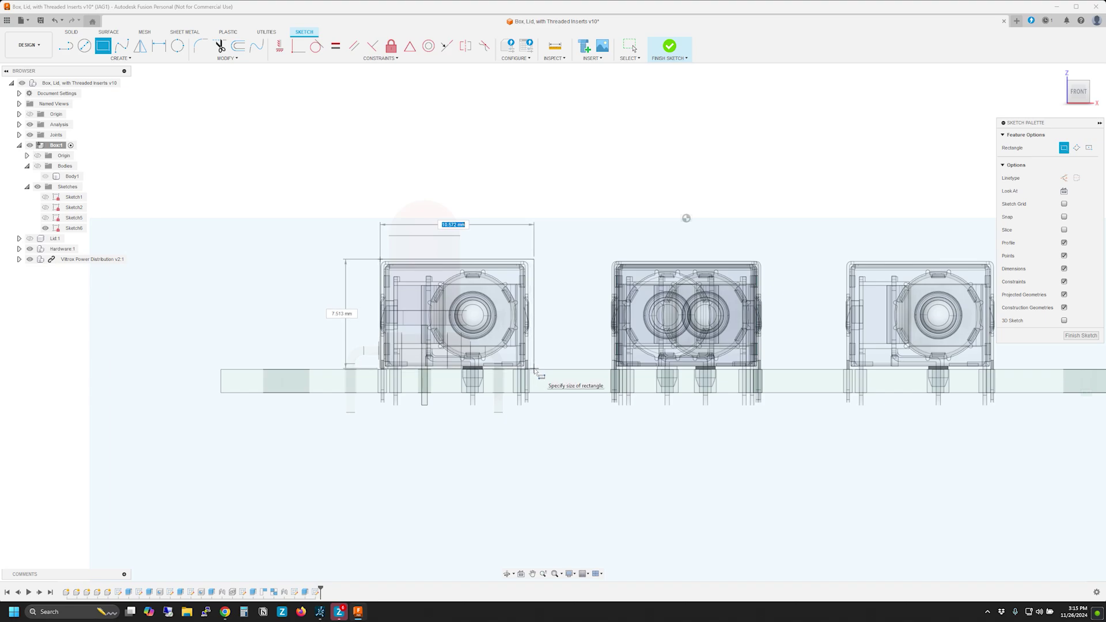
pyautogui.click(531, 370)
pyautogui.moveTo(375, 254); pyautogui.dragTo(535, 395)
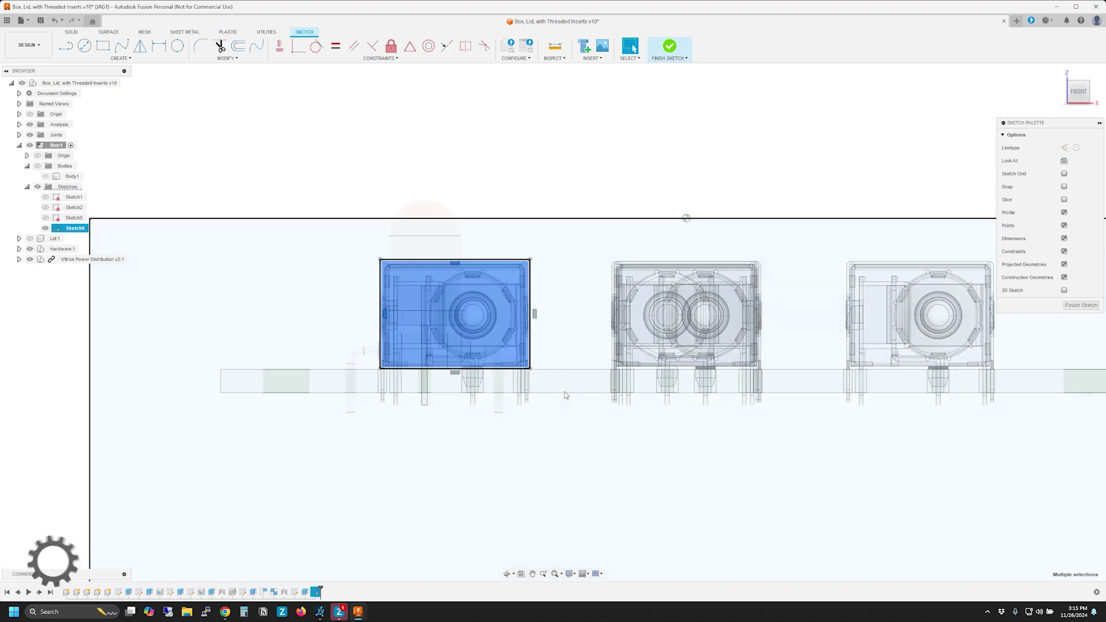
pyautogui.press('m')
pyautogui.moveTo(405, 259); pyautogui.dragTo(873, 268)
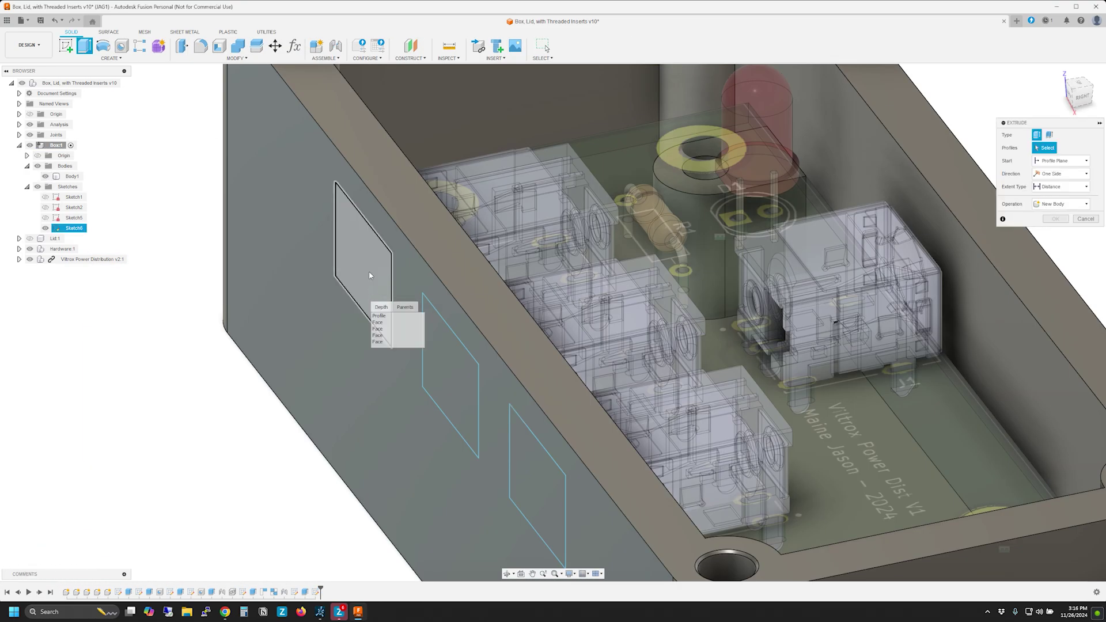
# Step: Extrude-cut the three jack rectangles through the front wall
pyautogui.click(369, 276)
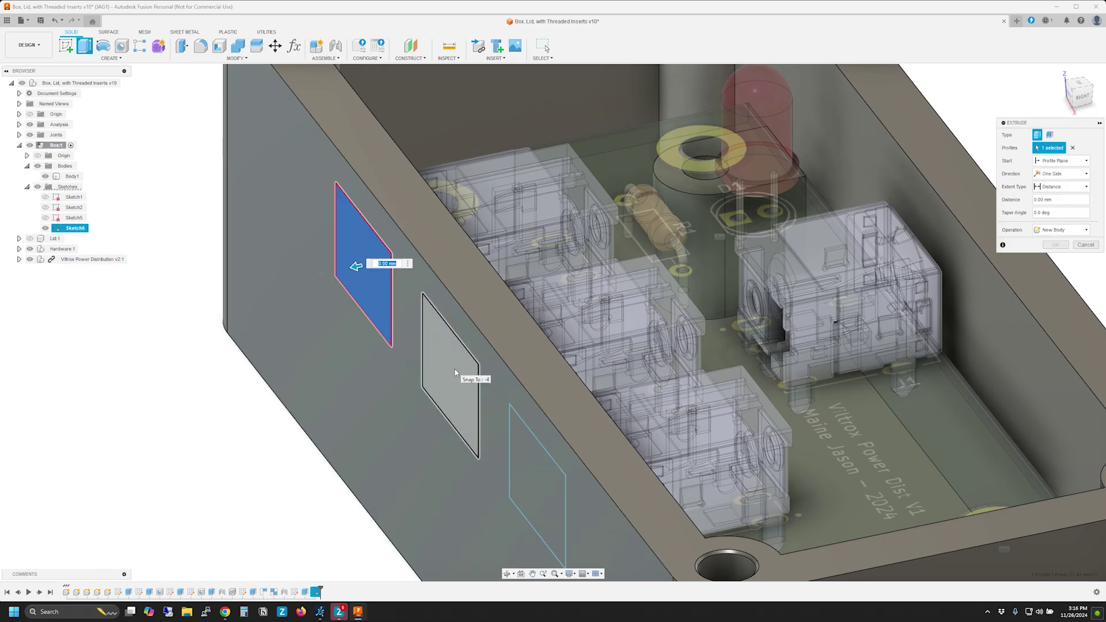
pyautogui.click(445, 374)
pyautogui.click(536, 481)
pyautogui.press('Return')
pyautogui.keyDown('shift'); pyautogui.moveTo(518, 404); pyautogui.dragTo(984, 309, button='middle'); pyautogui.keyUp('shift')
# Step: Sketch a rectangle on the back face around the middle jack, with the box body hidden
pyautogui.click(65, 45)
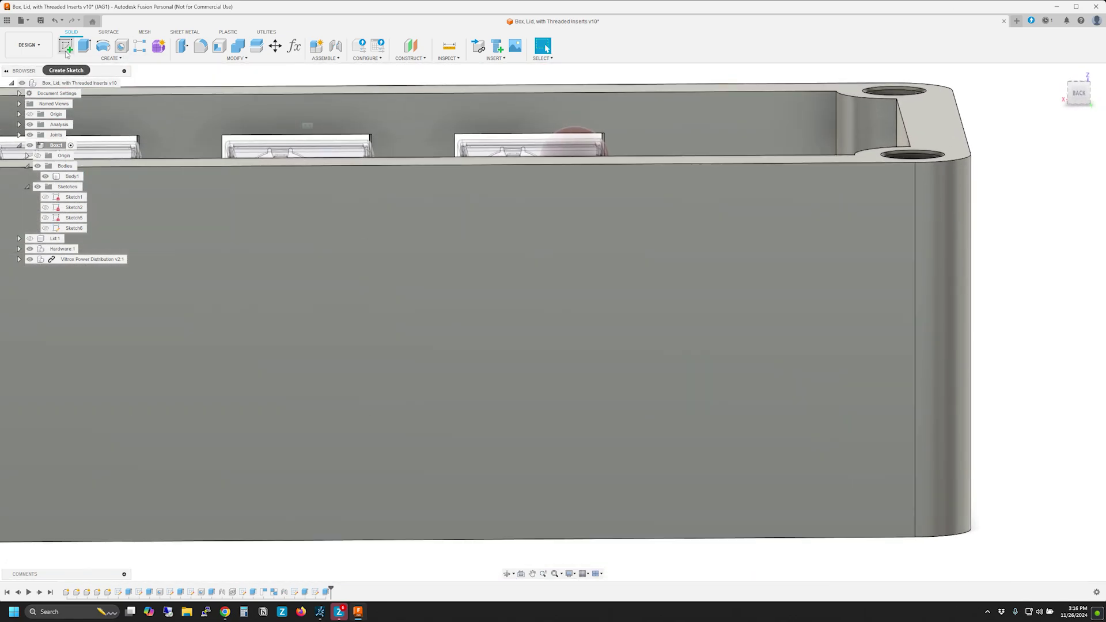
pyautogui.click(450, 370)
pyautogui.click(45, 177)
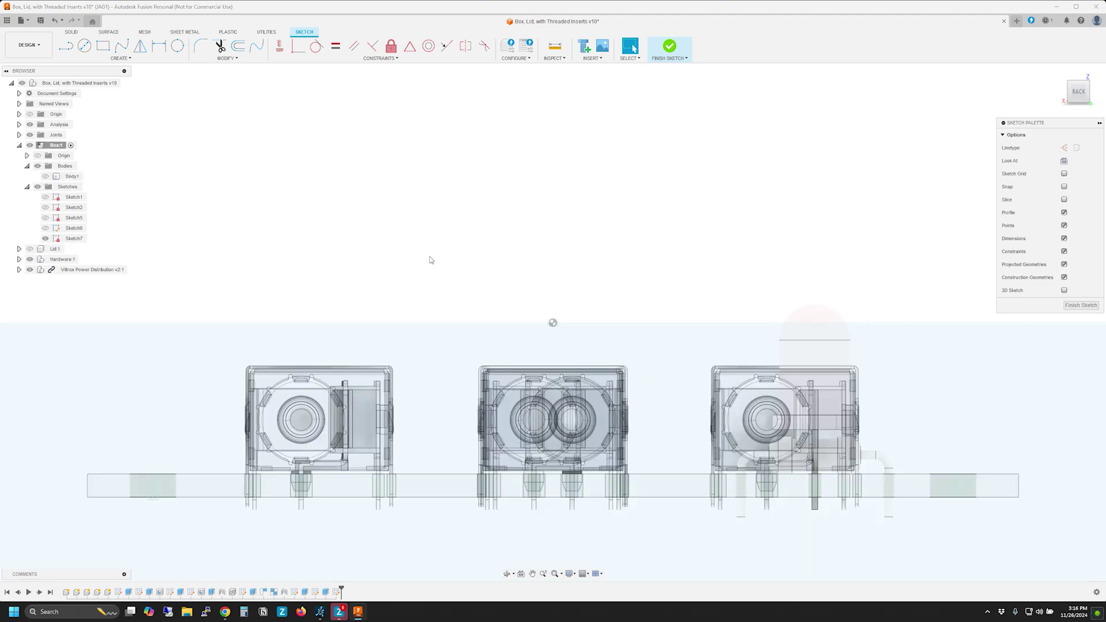
pyautogui.press('r')
pyautogui.click(477, 365)
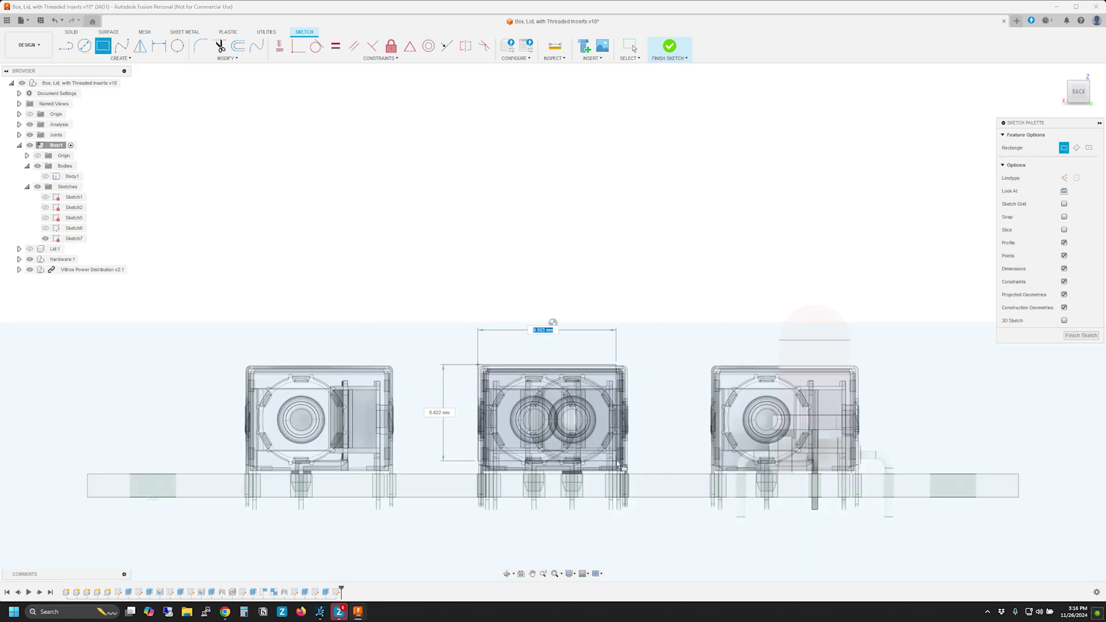
pyautogui.click(630, 472)
pyautogui.click(1081, 335)
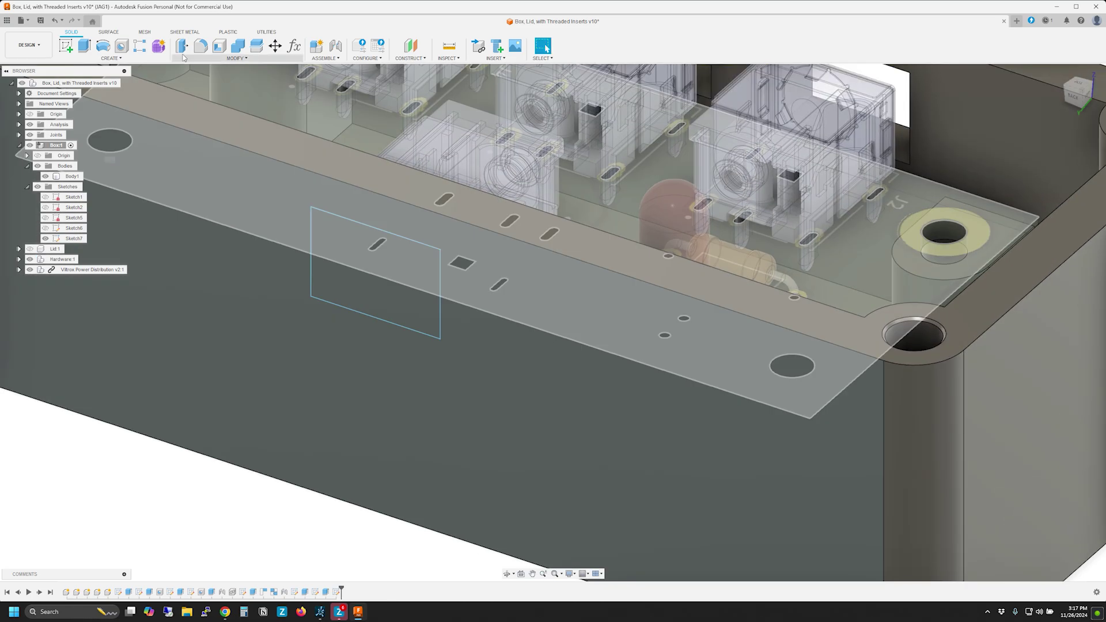
# Step: Cut the rear jack rectangle through the back wall and return to the home view
pyautogui.click(85, 46)
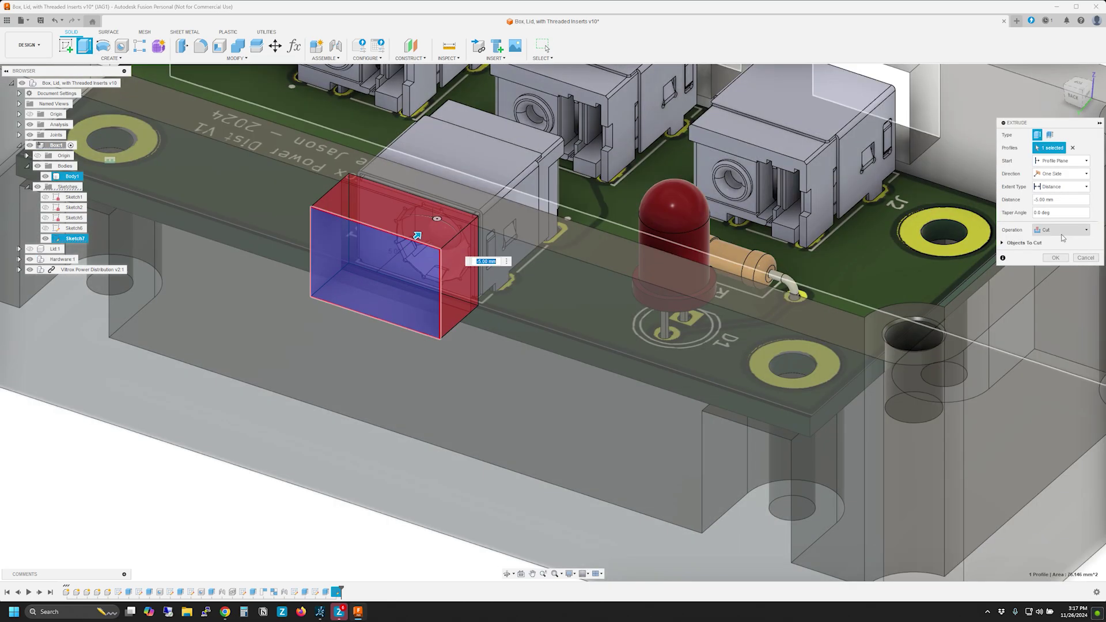
pyautogui.click(1054, 235)
pyautogui.click(1060, 89)
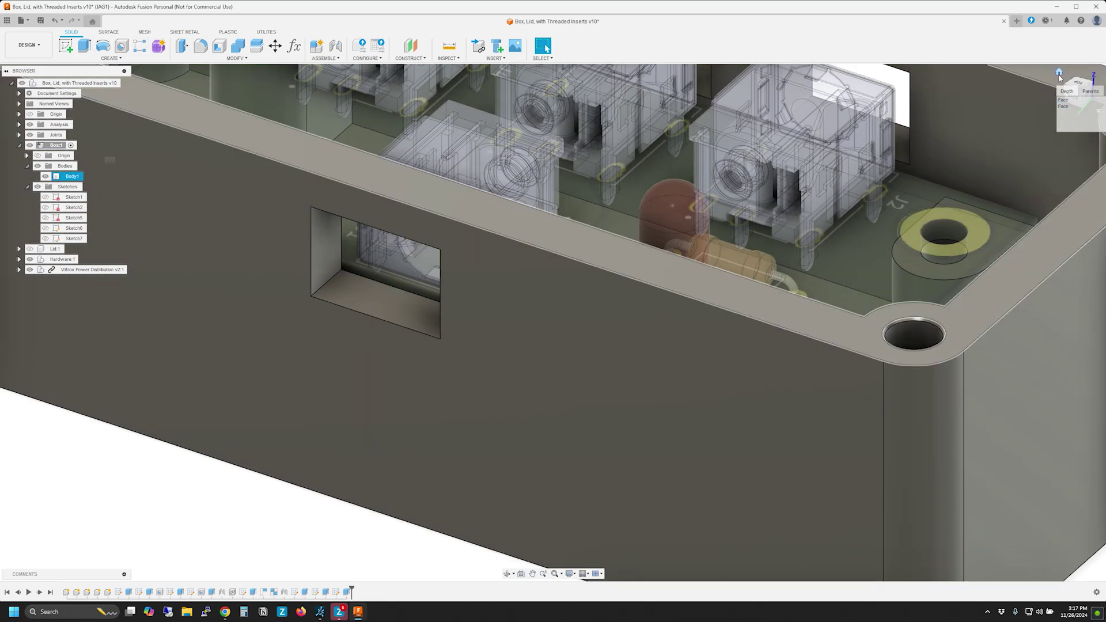
pyautogui.click(1058, 73)
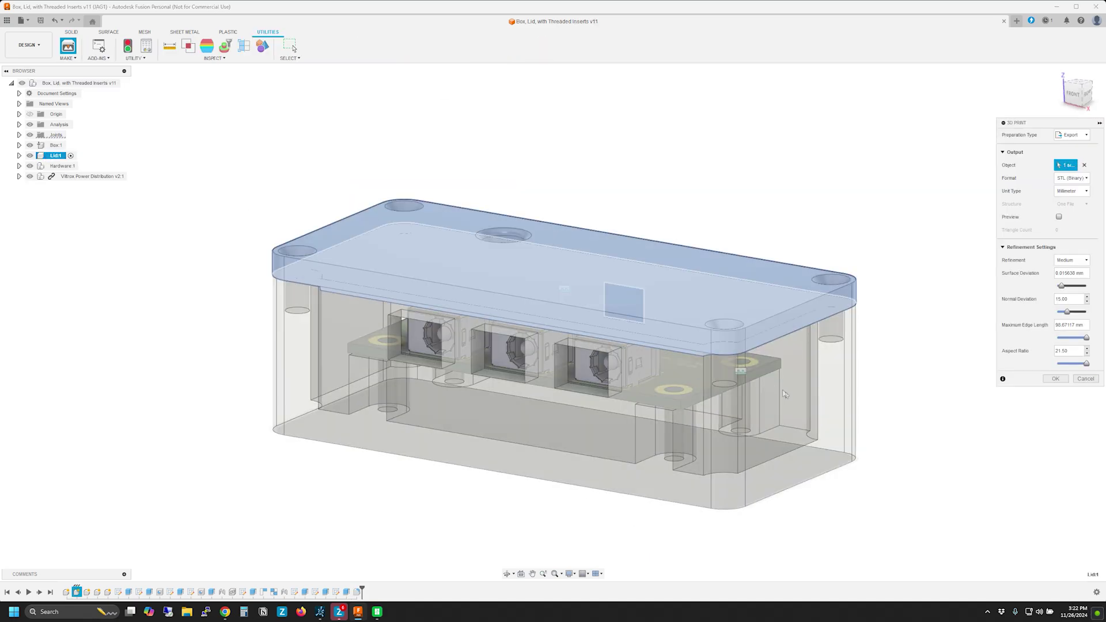